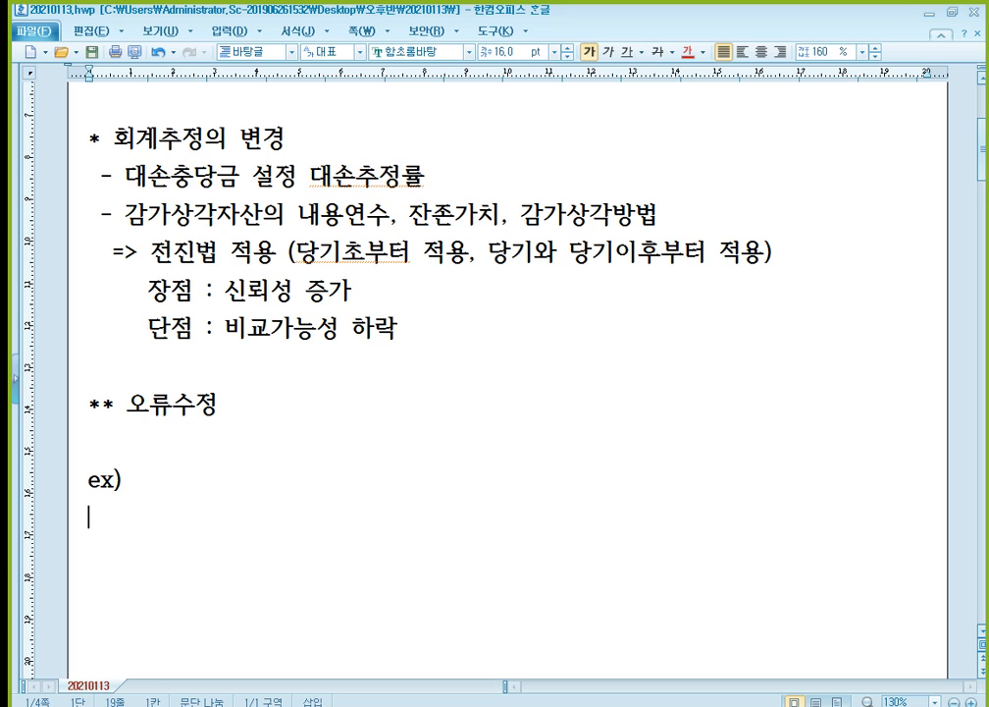
Add the line "x1 12/31" under the "ex)" heading.
text(ㅌ)
key(BackSpace)
key(shift+space)
text(x1)
scroll(440, 371, down, 5)
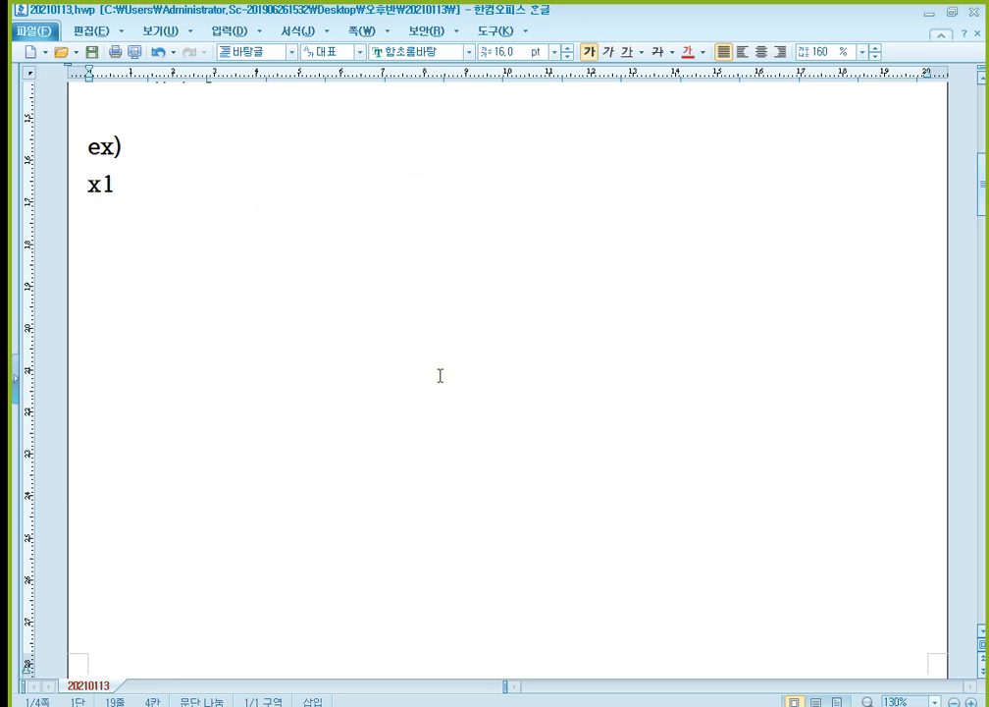
text(12/31)
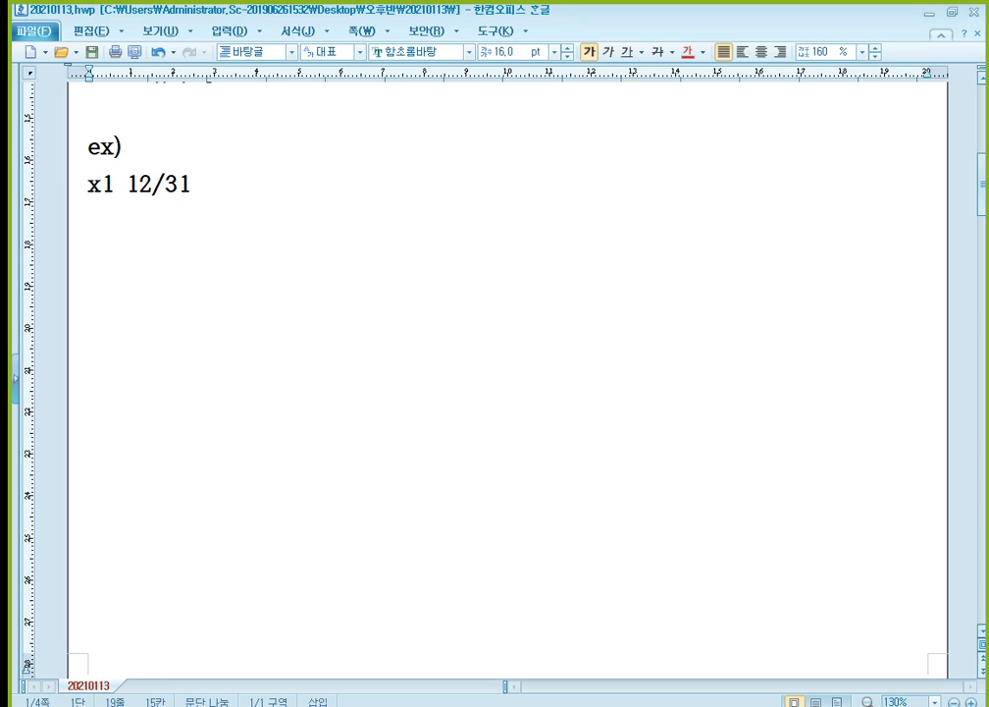
key(Return)
Copy the blank black (차)/(대) journal-entry table at the top of page 3 and paste it below the "x1 12/31" line.
scroll(440, 375, down, 10)
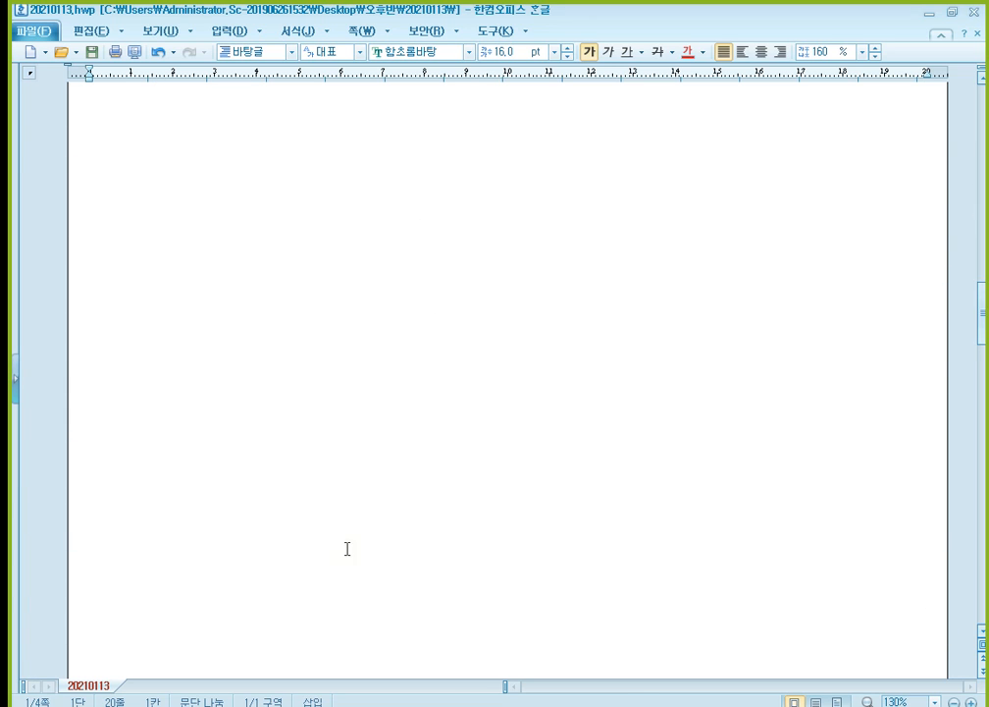
scroll(347, 549, down, 3)
click(313, 409)
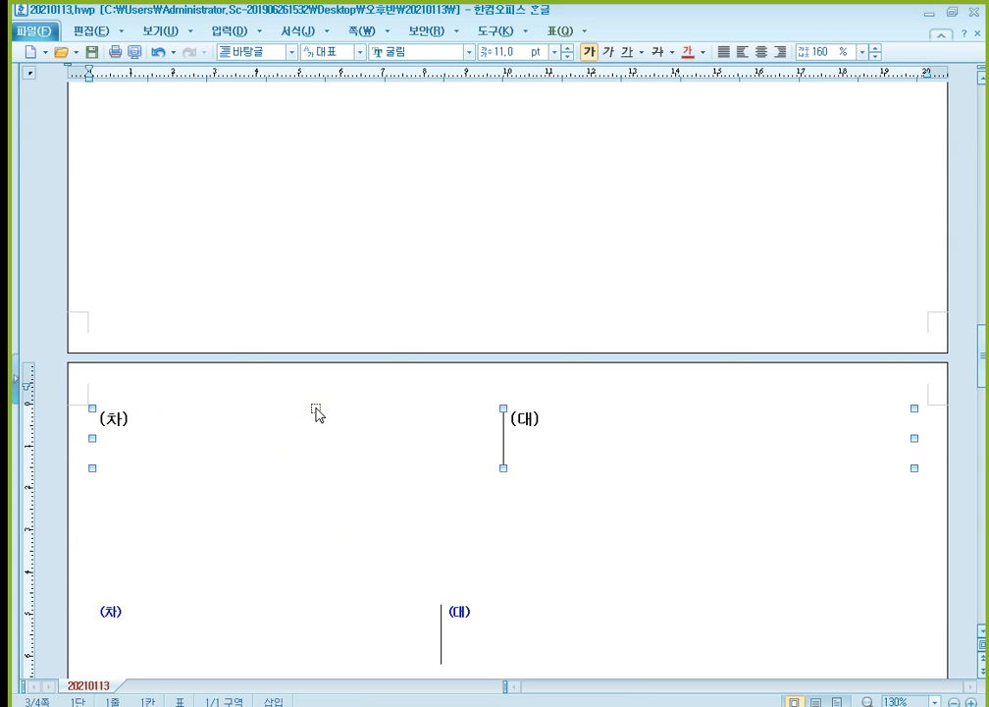
scroll(316, 414, up, 10)
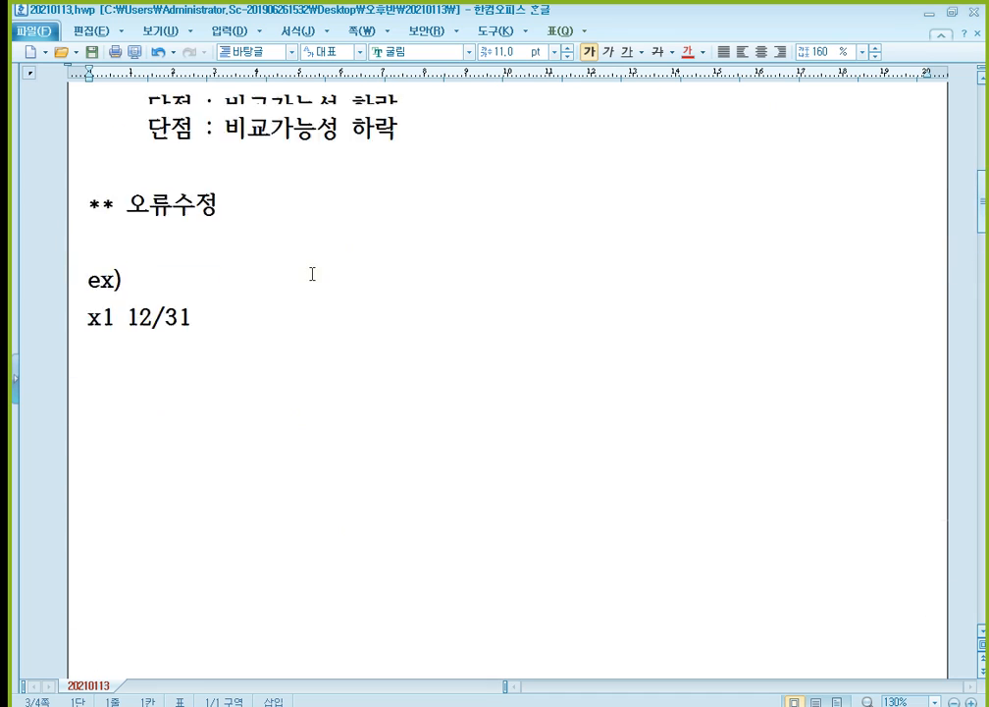
click(284, 420)
key(ctrl+v)
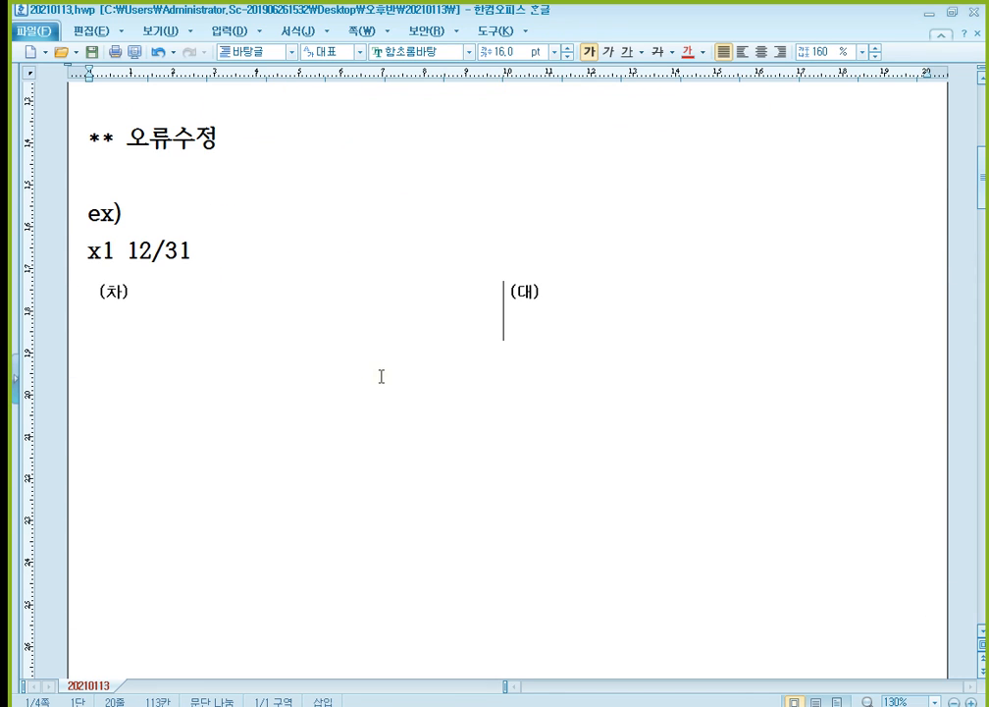
Fill the debit (차) side of the x1 table with account 감가상각비 and amount 1,000,000.
click(296, 283)
text(r감가상각비)
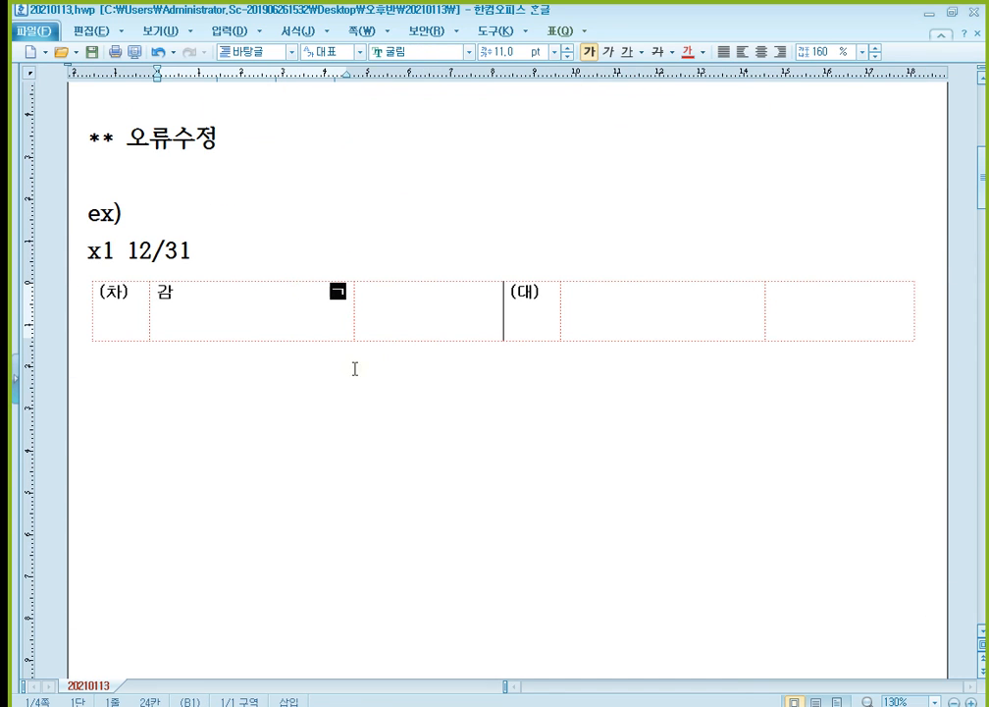
key(Tab)
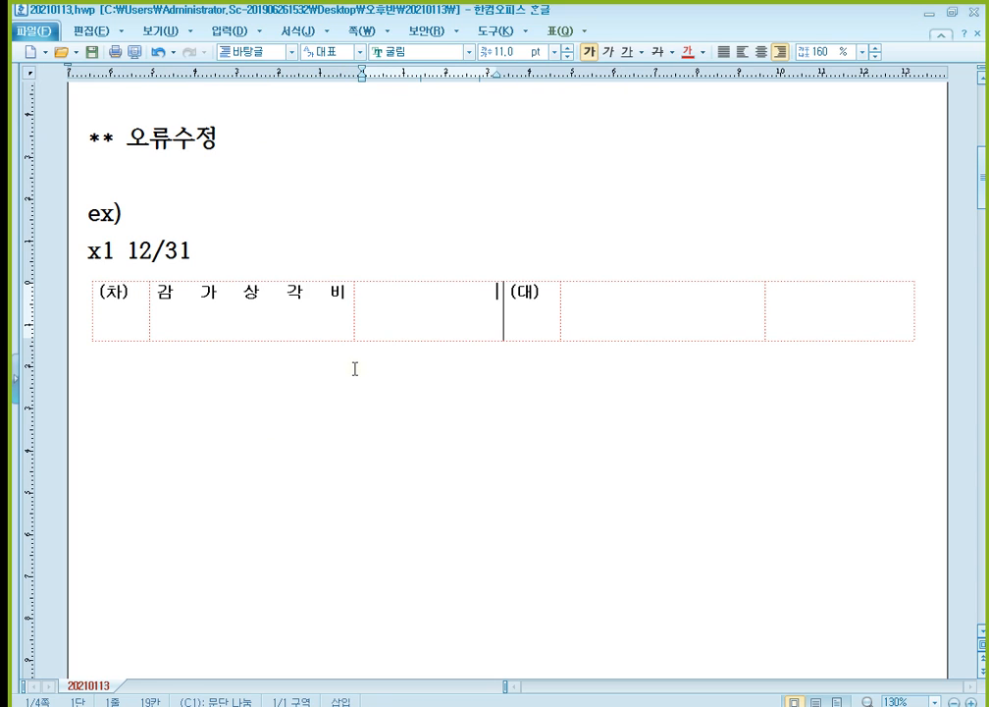
text(1,000,000)
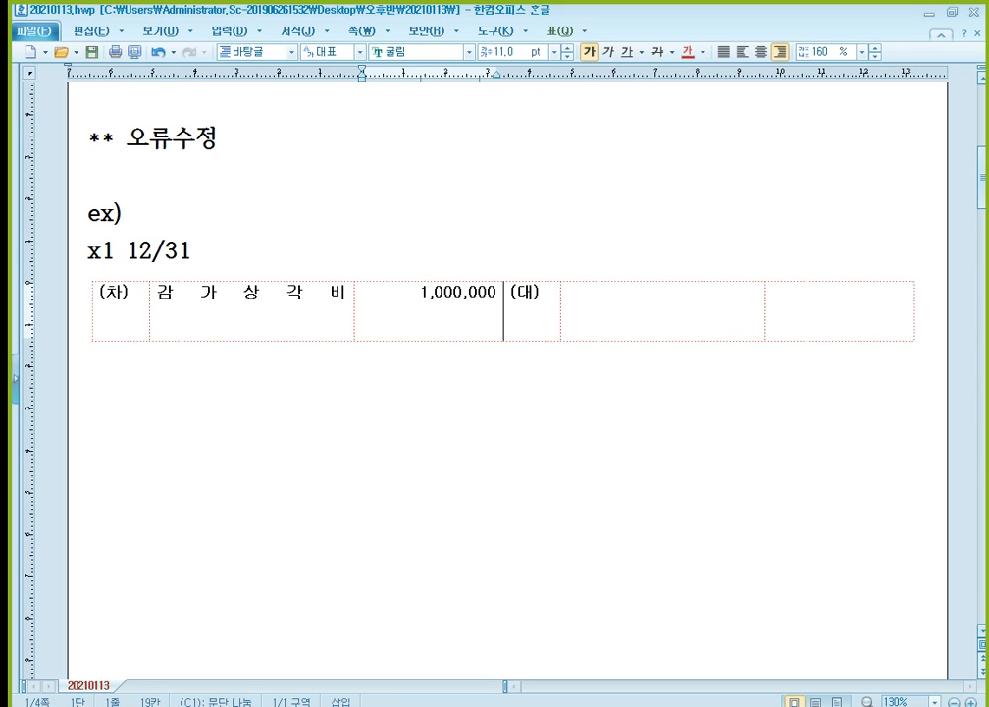
Fill the credit (대) side of the x1 table with account 감가상각누계액 and amount 1,000,000.
key(Tab)
key(Tab)
text(감가사)
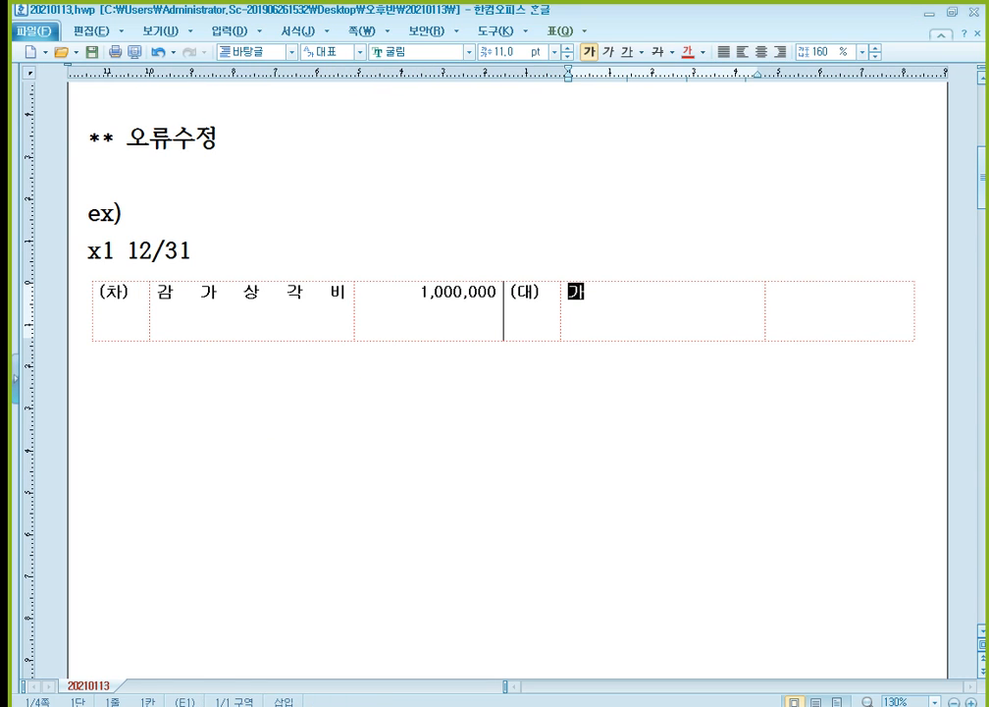
text(ㅇ각누계액)
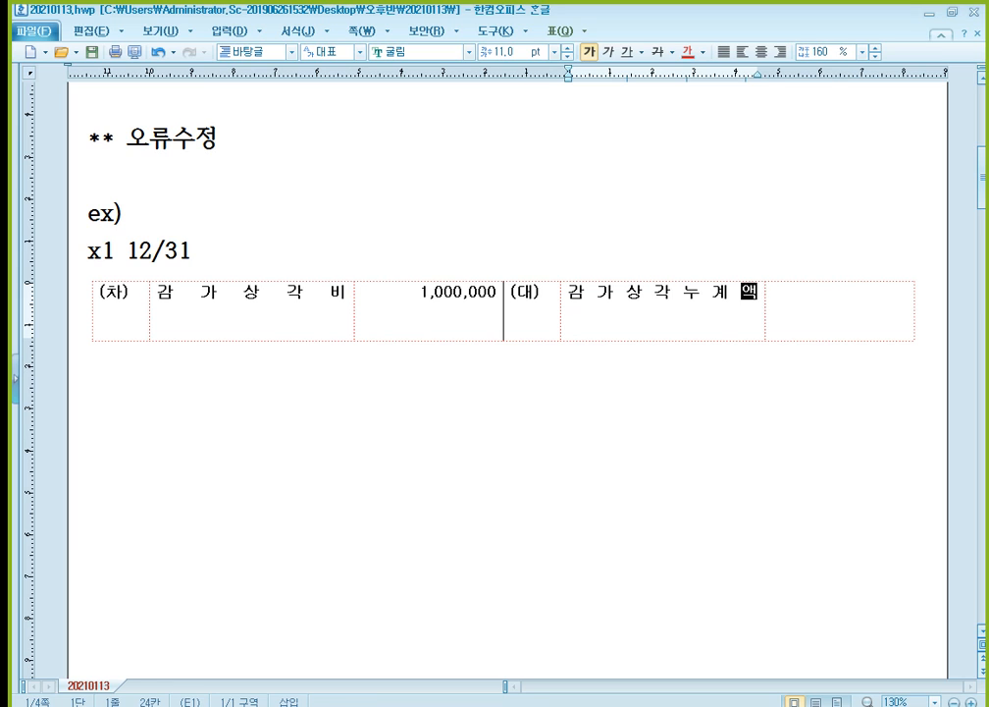
key(Tab)
text(1,000,000)
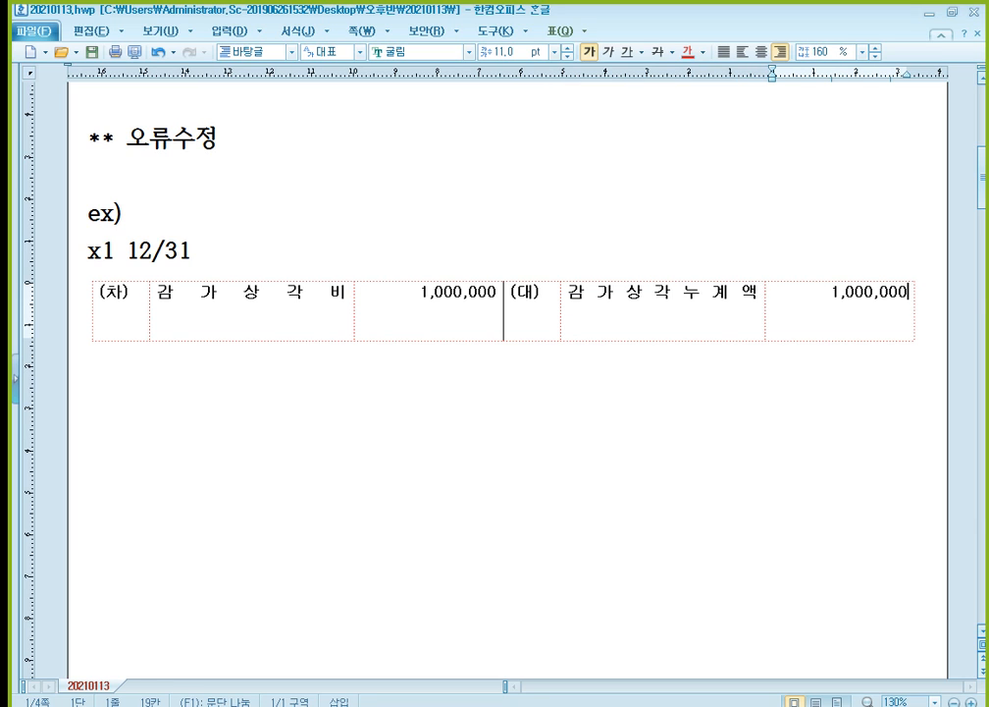
Add the codes (207) under 감가상각누계액 and (500) under 감가상각비 in the x1 entry.
key(ctrl+Left)
key(ctrl+Left)
key(ctrl+Left)
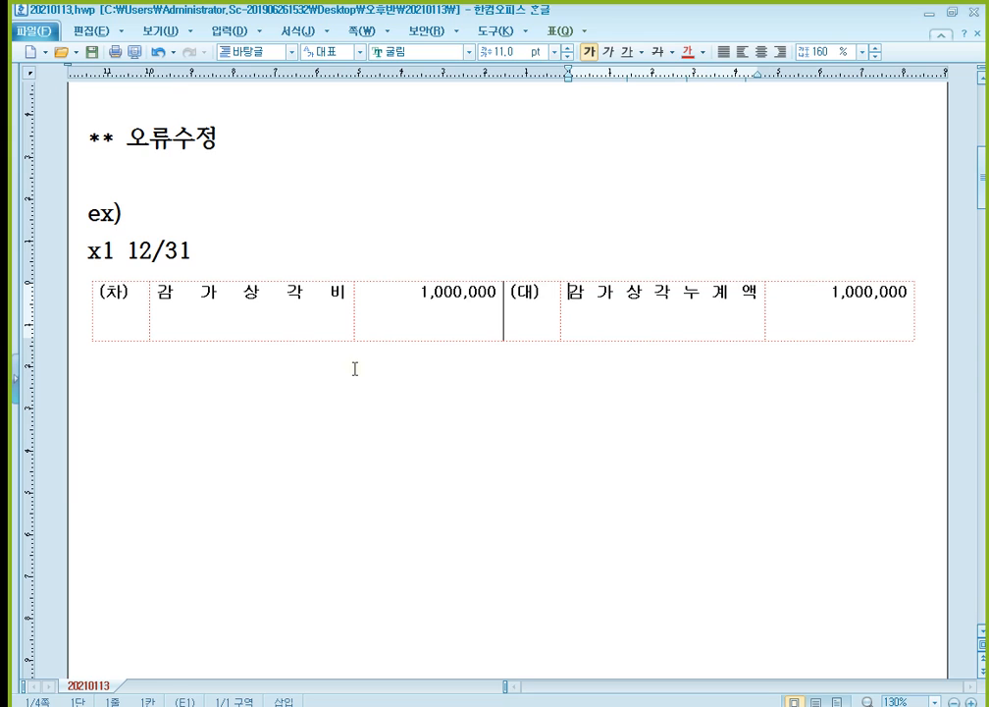
key(End)
key(Return)
text((207)
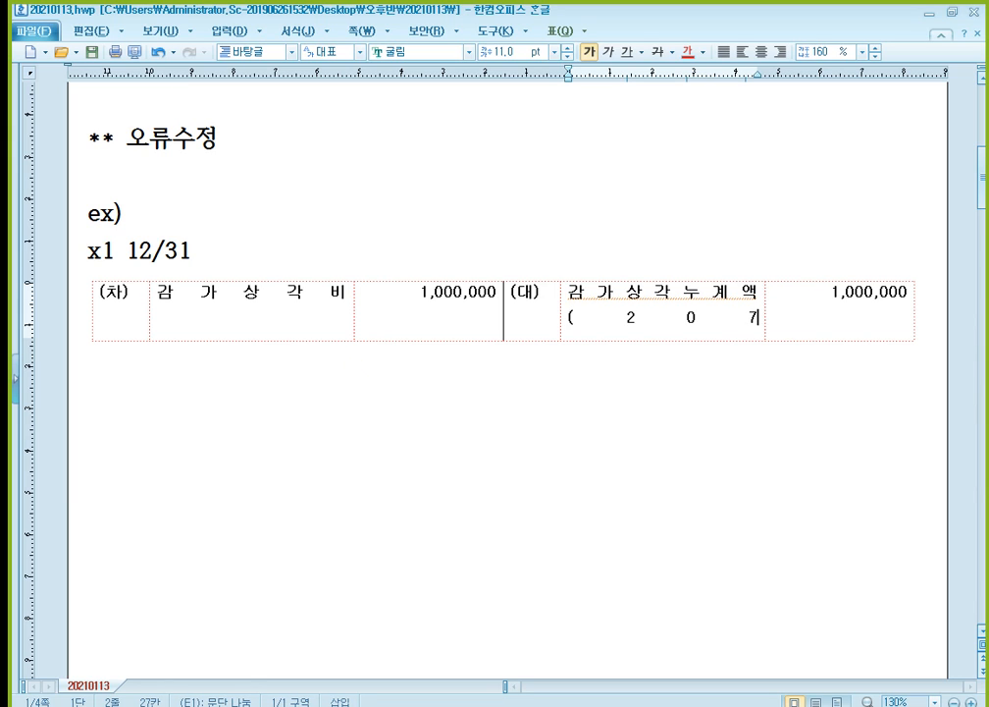
text())
click(350, 329)
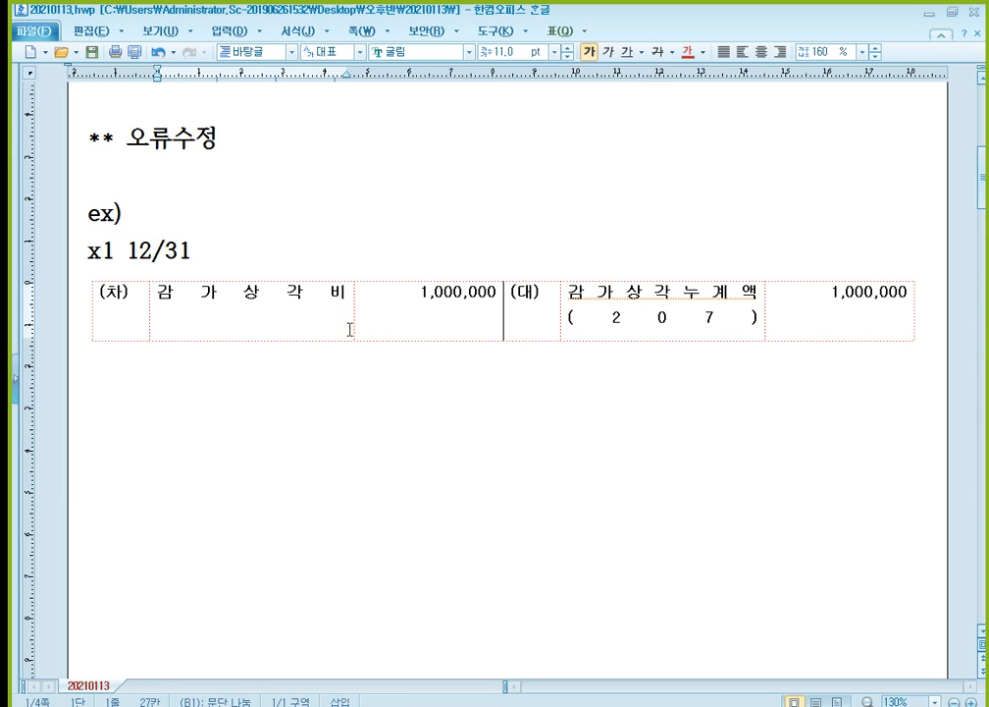
key(Return)
text((500))
Write "누락" below the x1 entry and strike through its debit and credit accounts and amounts.
click(373, 450)
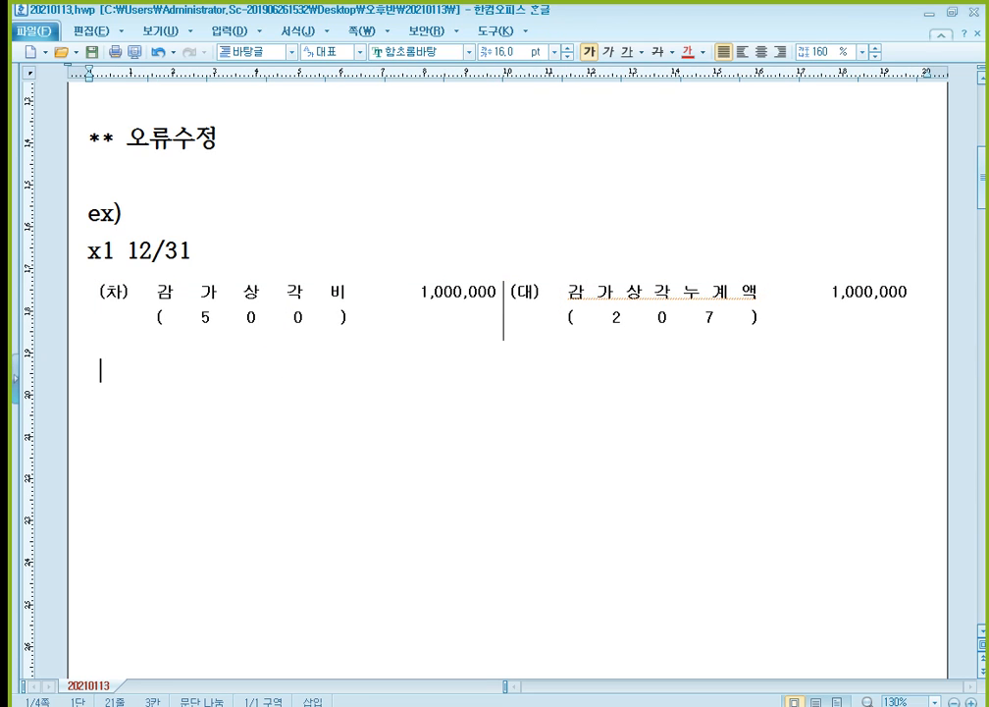
text(누락)
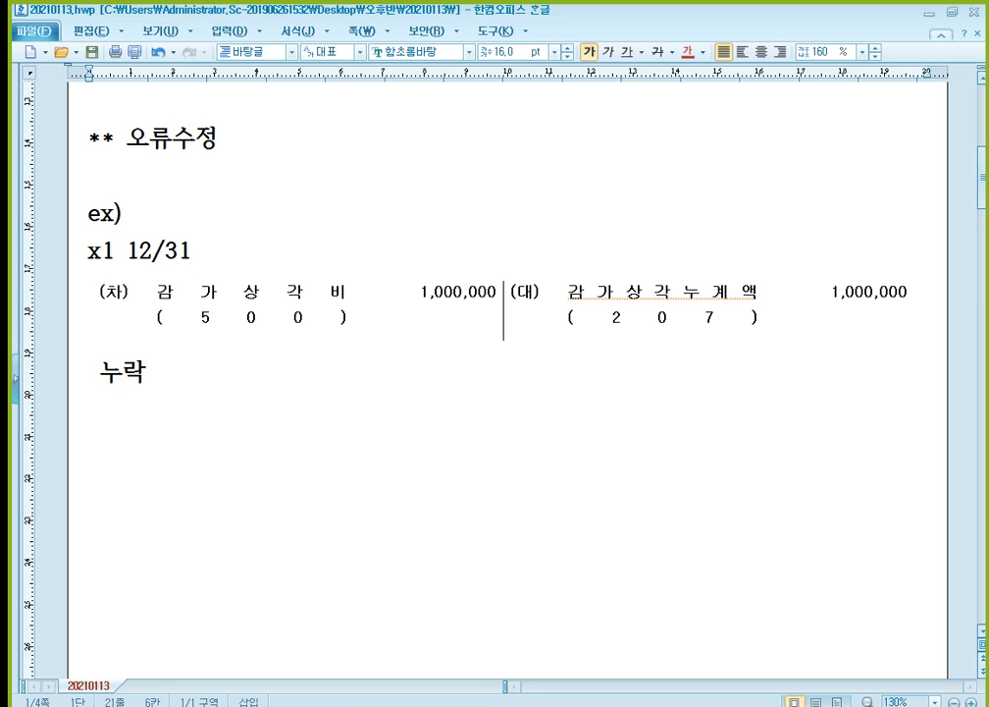
drag(181, 319, 428, 311)
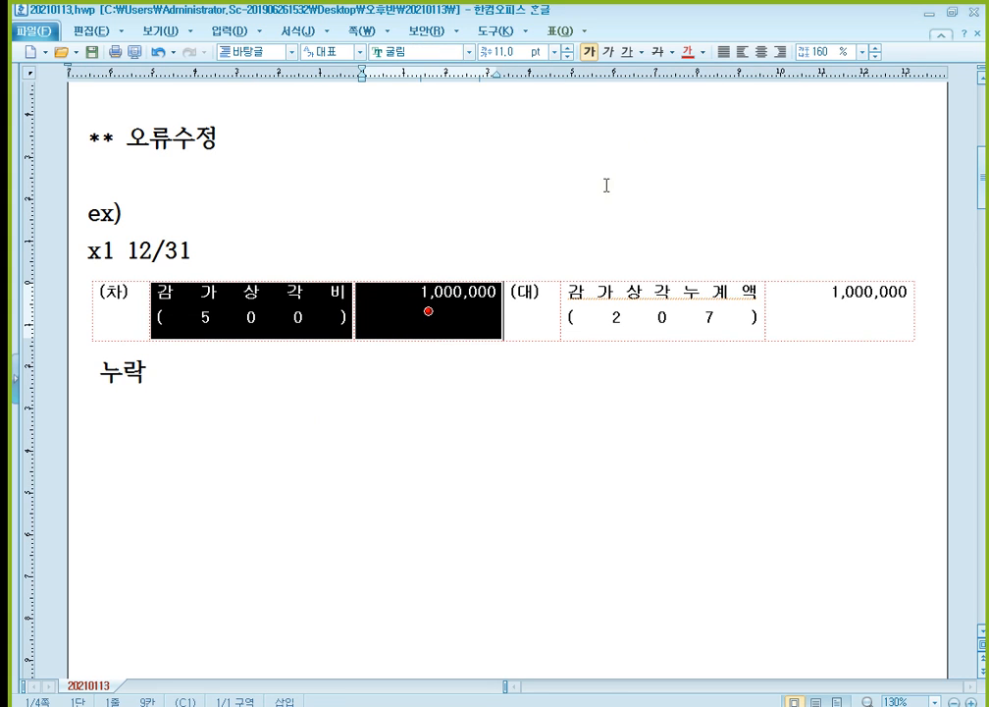
click(657, 52)
drag(703, 304, 783, 305)
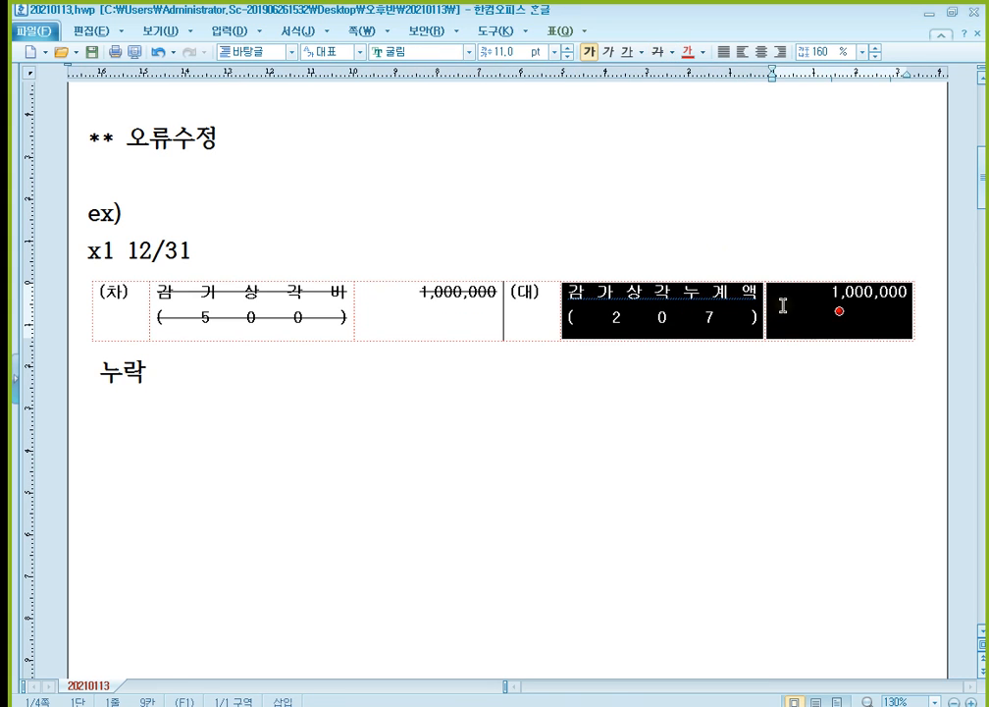
click(659, 51)
Add the line "x2 전기 누락분 반영" below "누락" and start a new line under it.
click(288, 441)
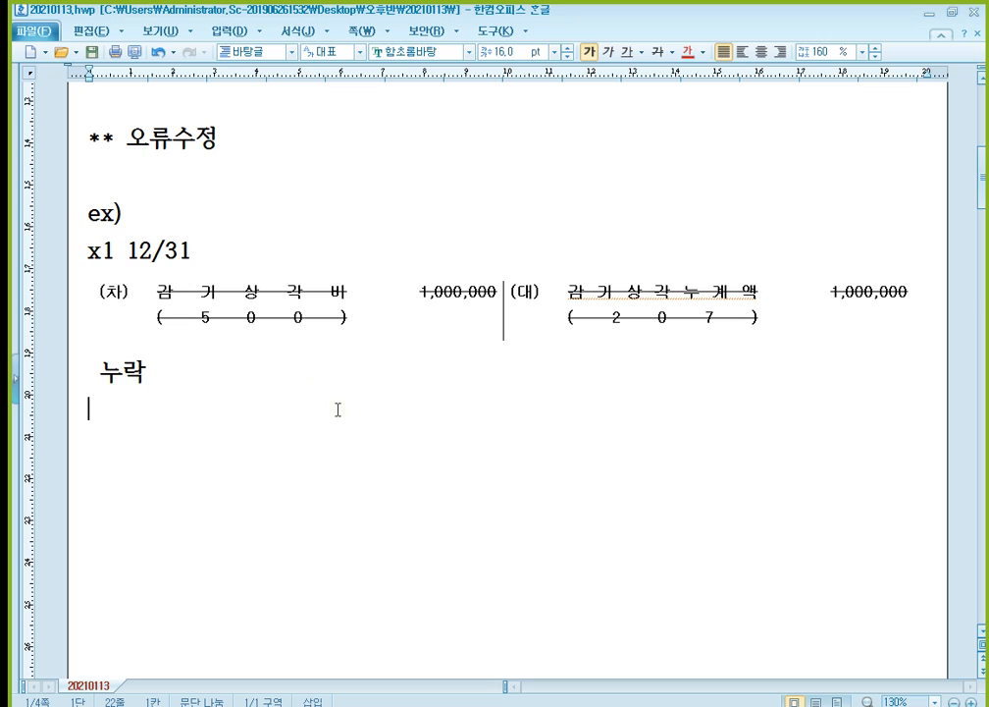
key(Hangul)
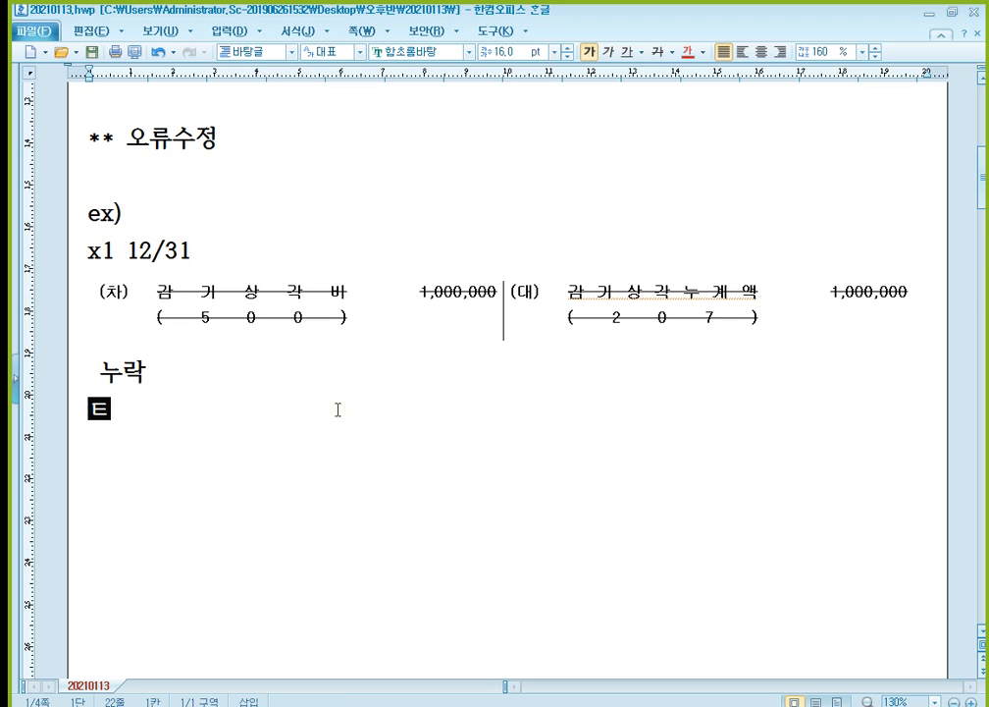
text(x2)
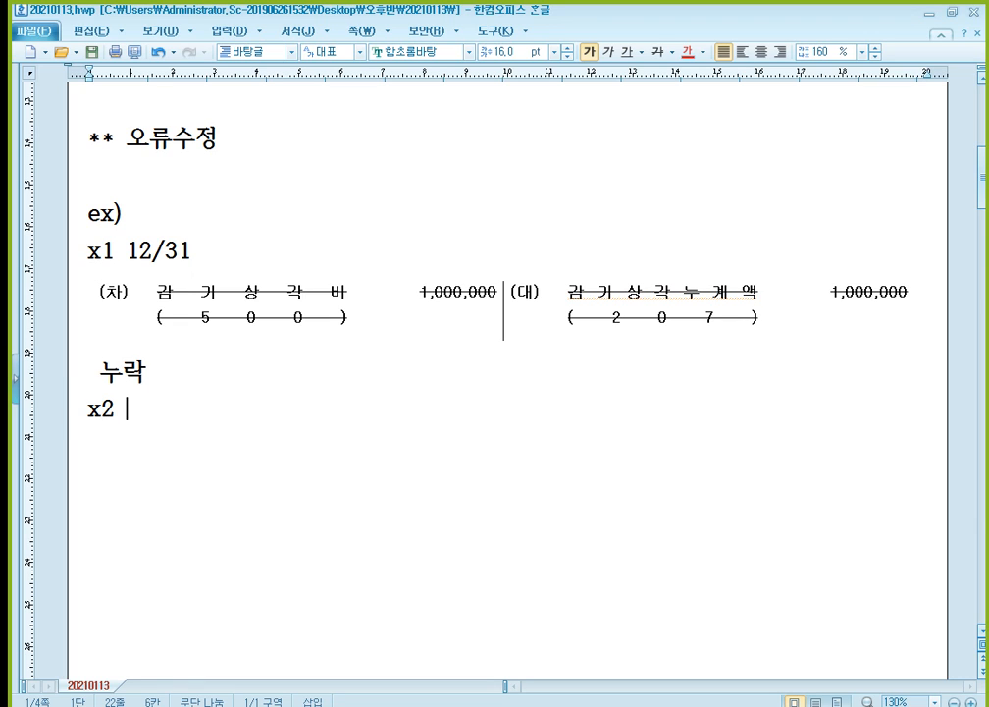
text( 전기 누락분)
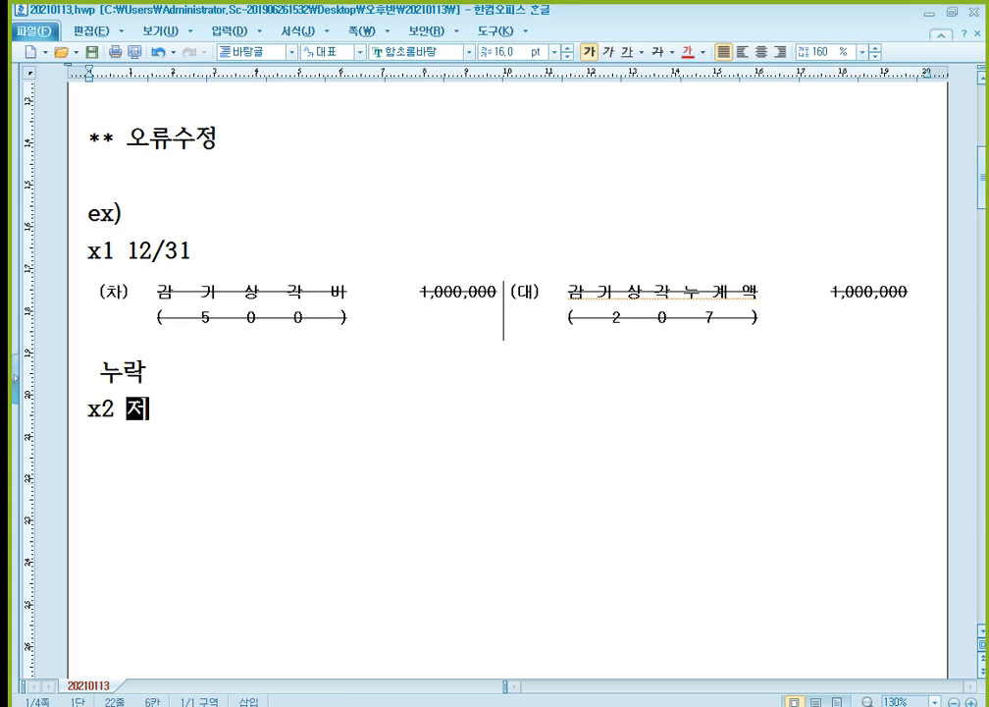
text( 반영)
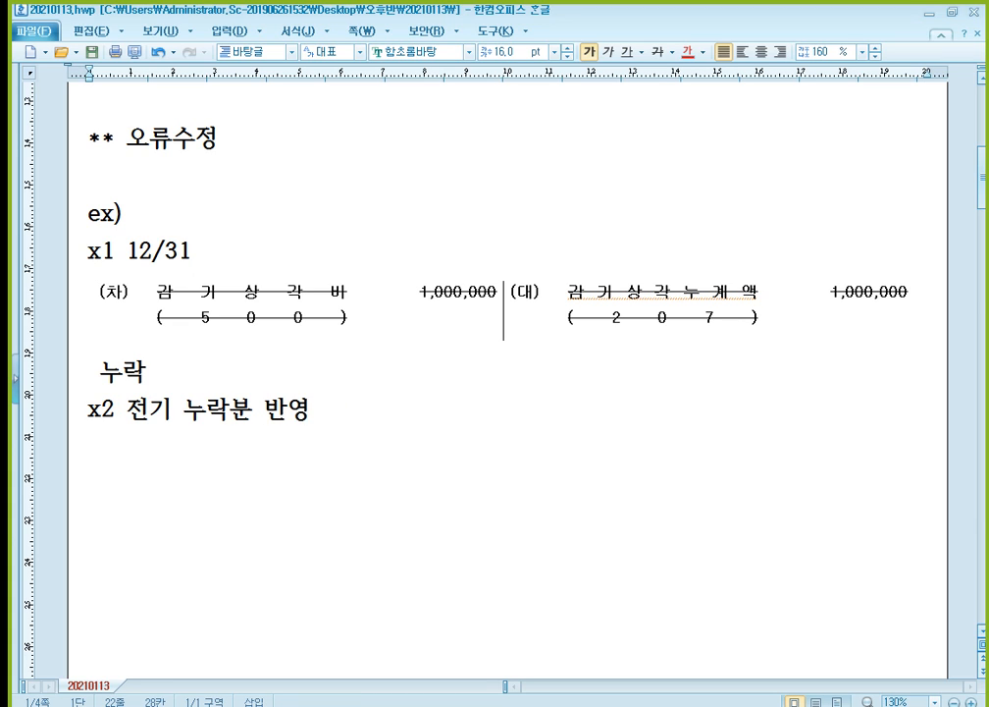
key(shift+Left)
key(Return)
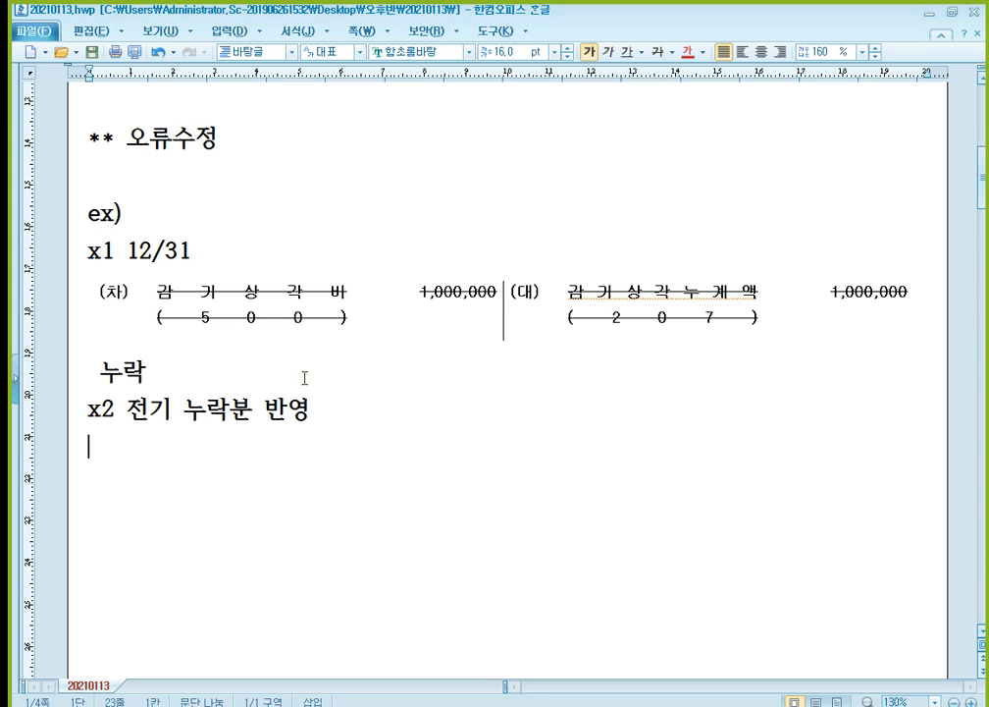
scroll(304, 378, down, 2)
click(290, 267)
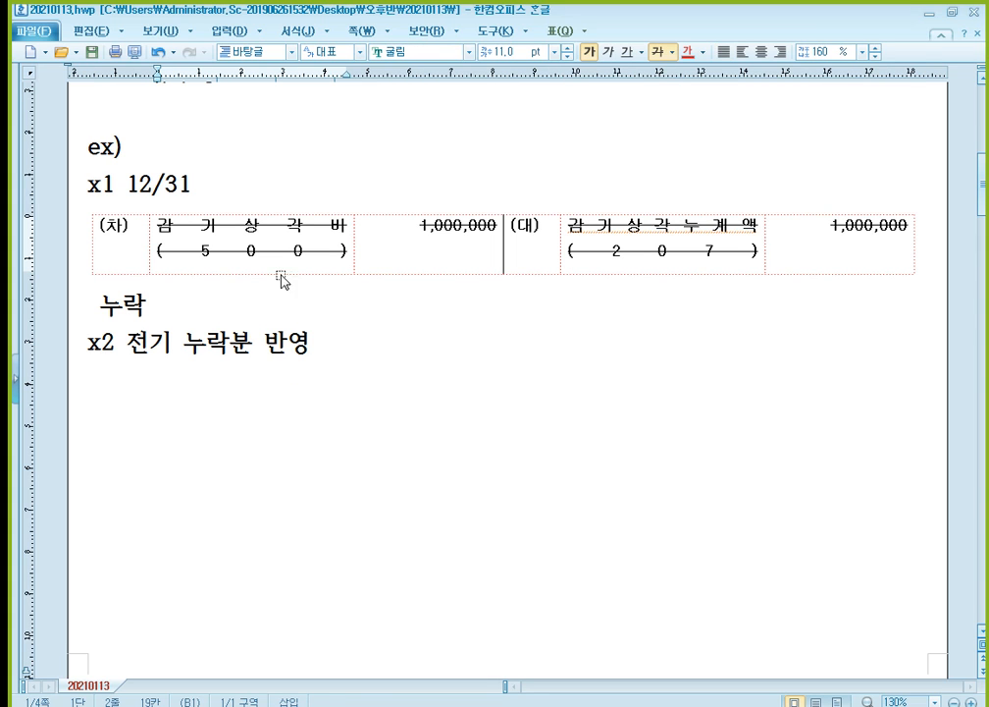
click(282, 381)
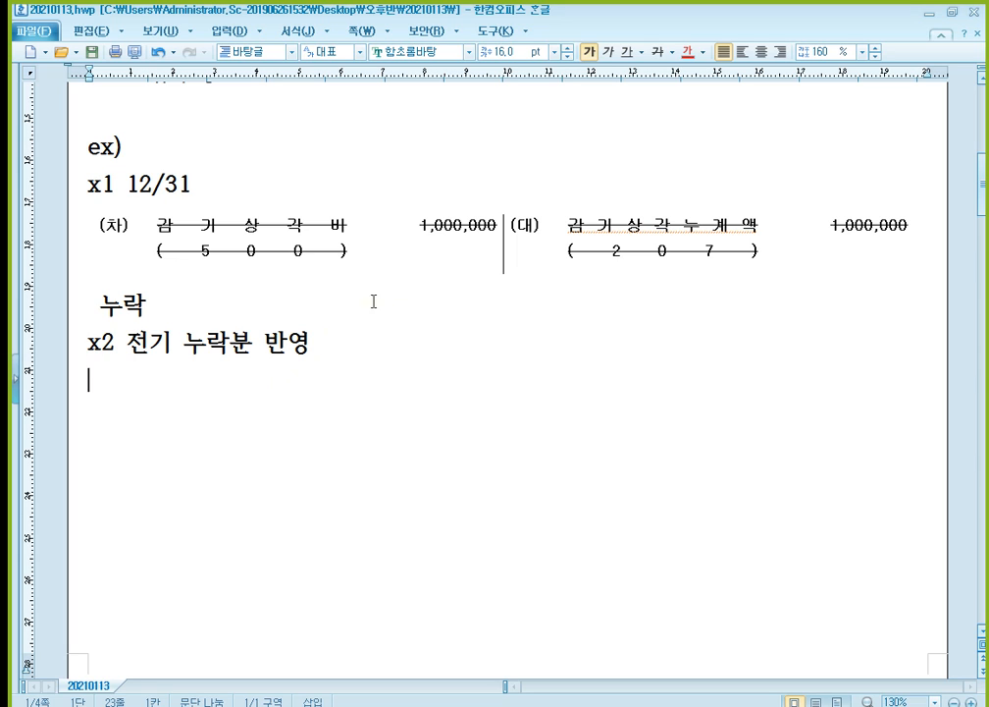
click(627, 229)
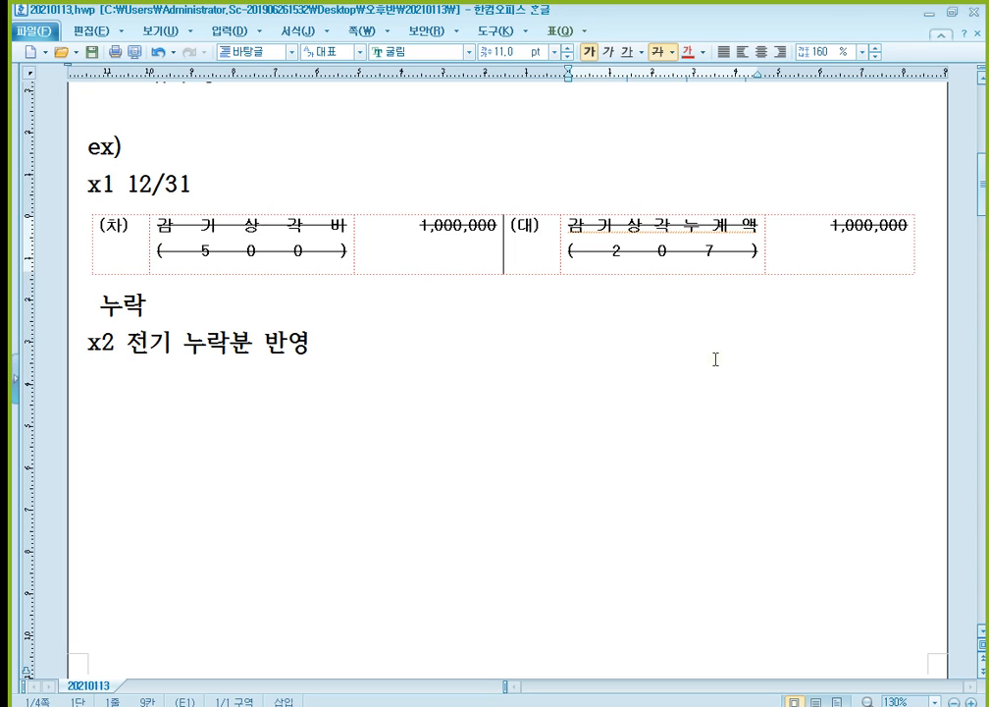
Paste another blank (차)/(대) journal-entry table below the "x2 전기 누락분 반영" line.
key(Down)
key(Down)
key(Down)
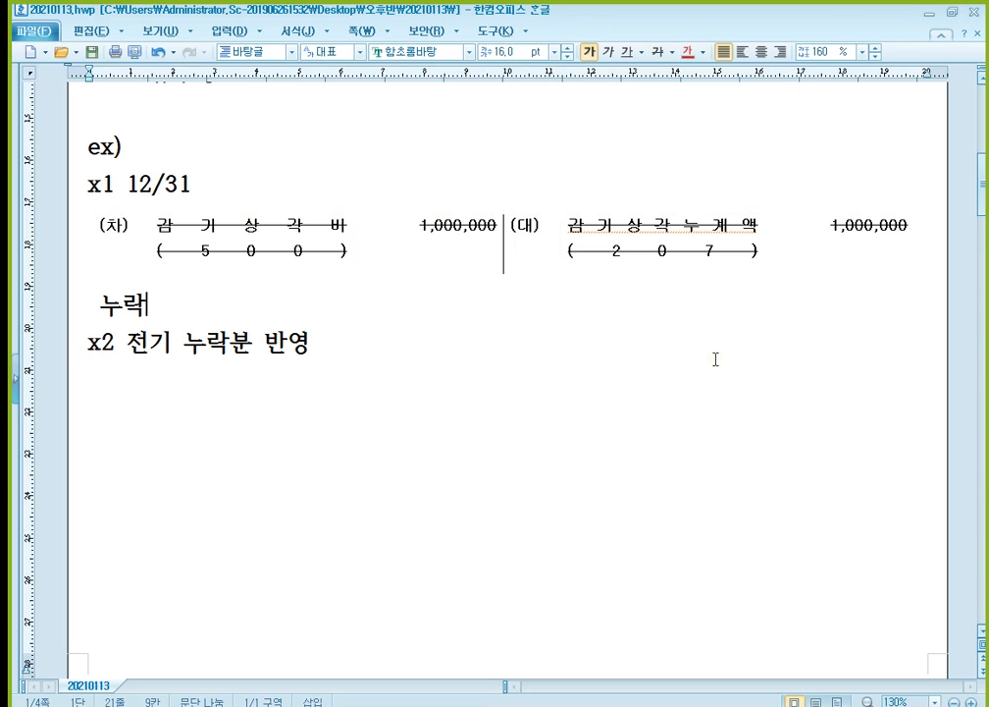
key(Return)
key(ctrl+v)
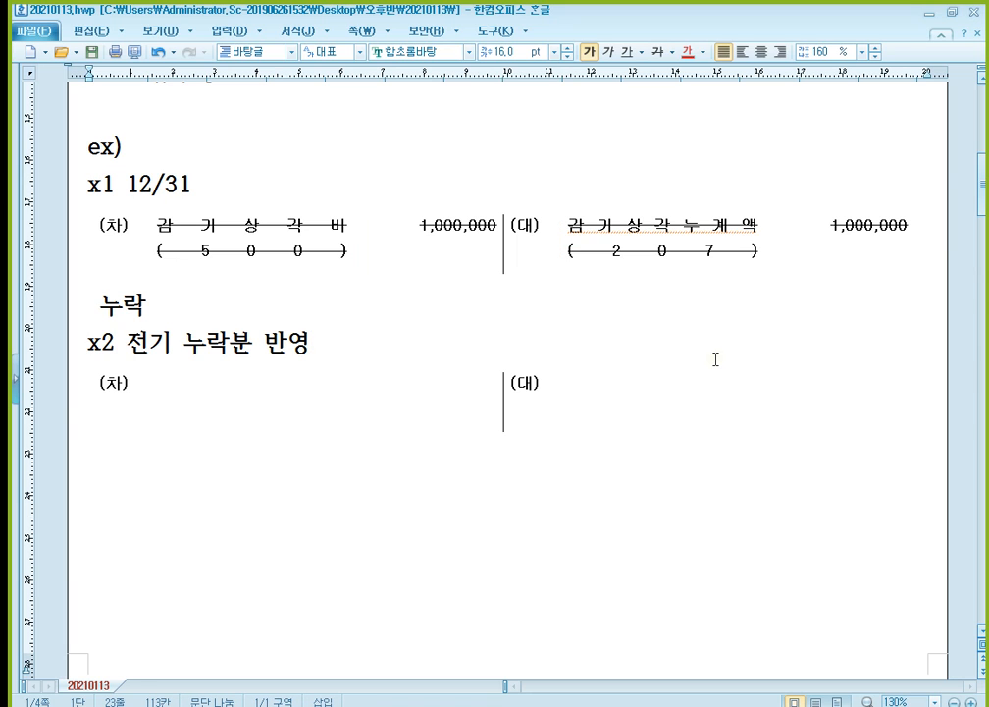
Fill the credit (대) side of the x2 table with 감가상각누계액, code (207) and amount 1,000,000.
click(728, 228)
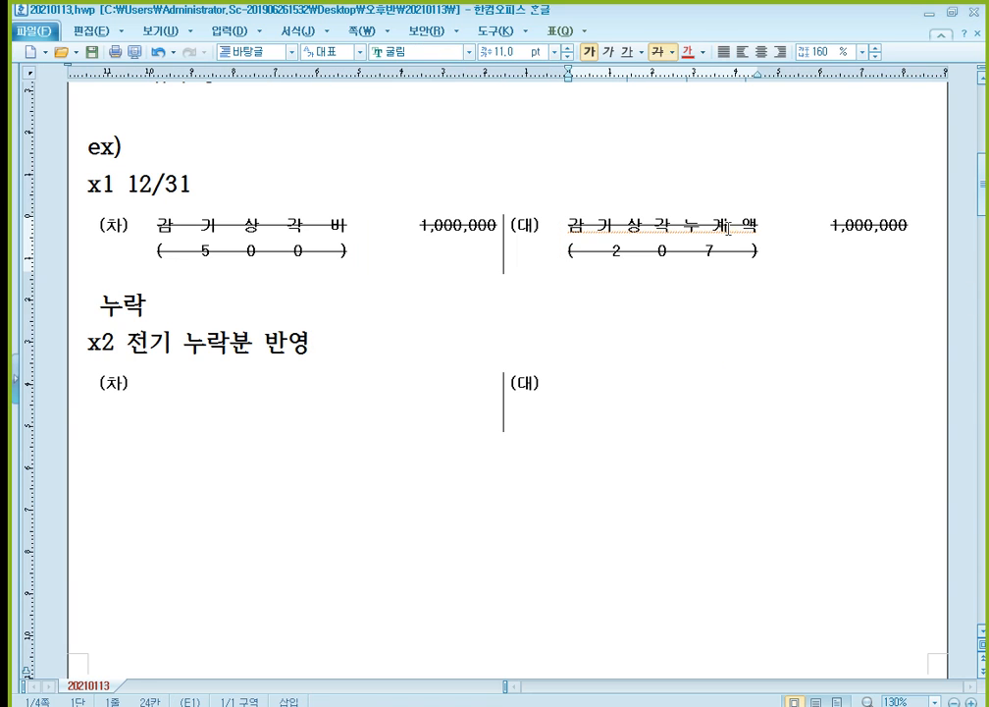
click(617, 389)
text(감)
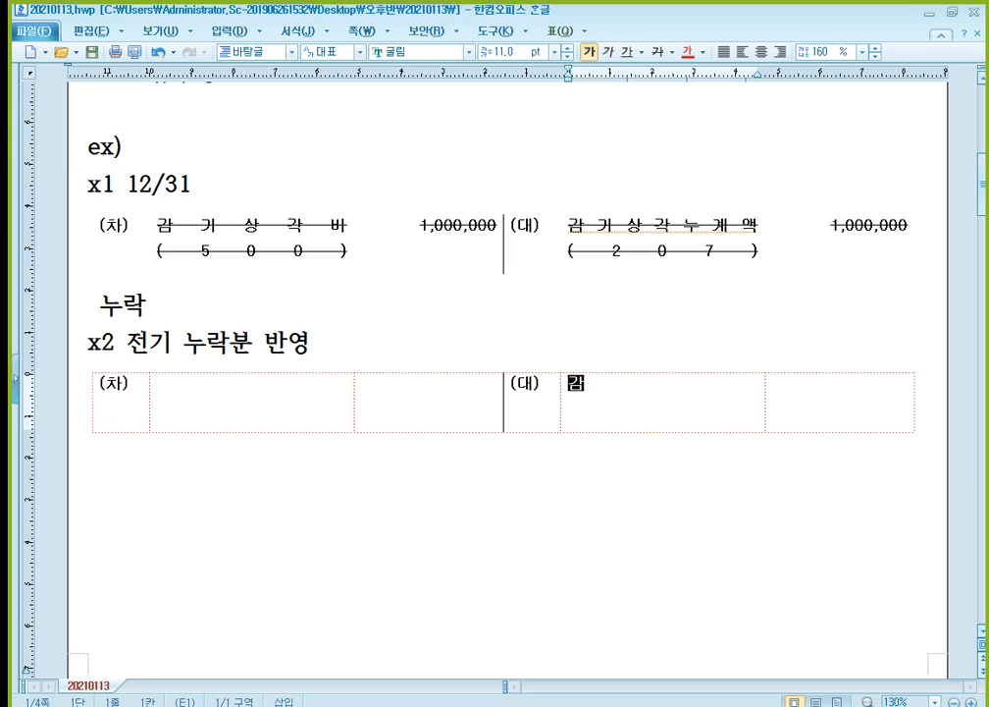
text(가상각누계액)
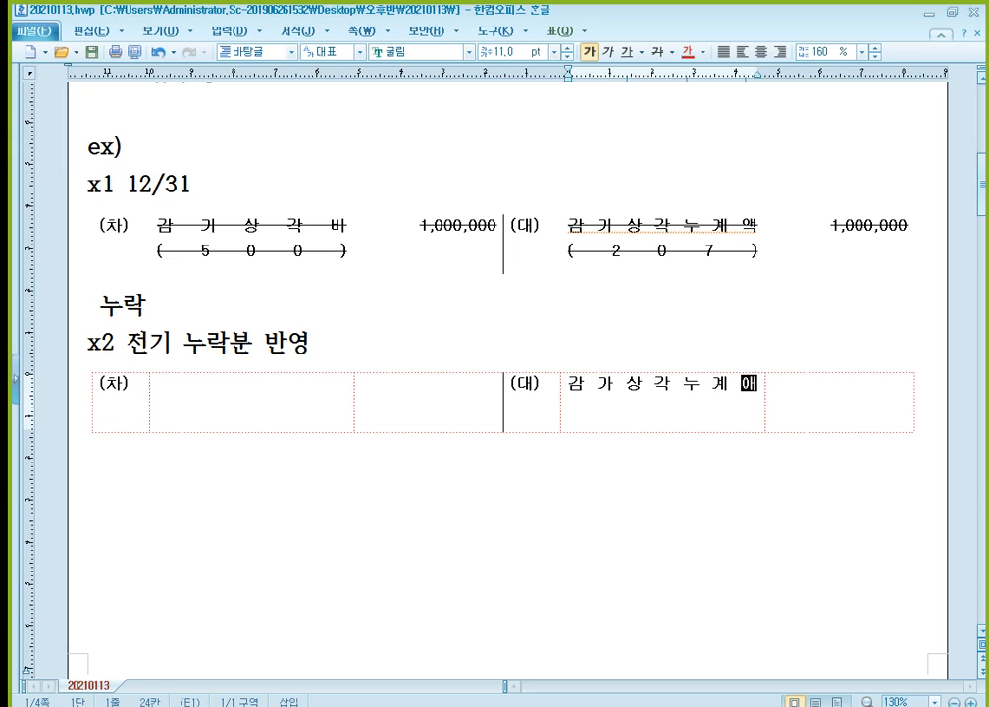
key(Return)
text((207))
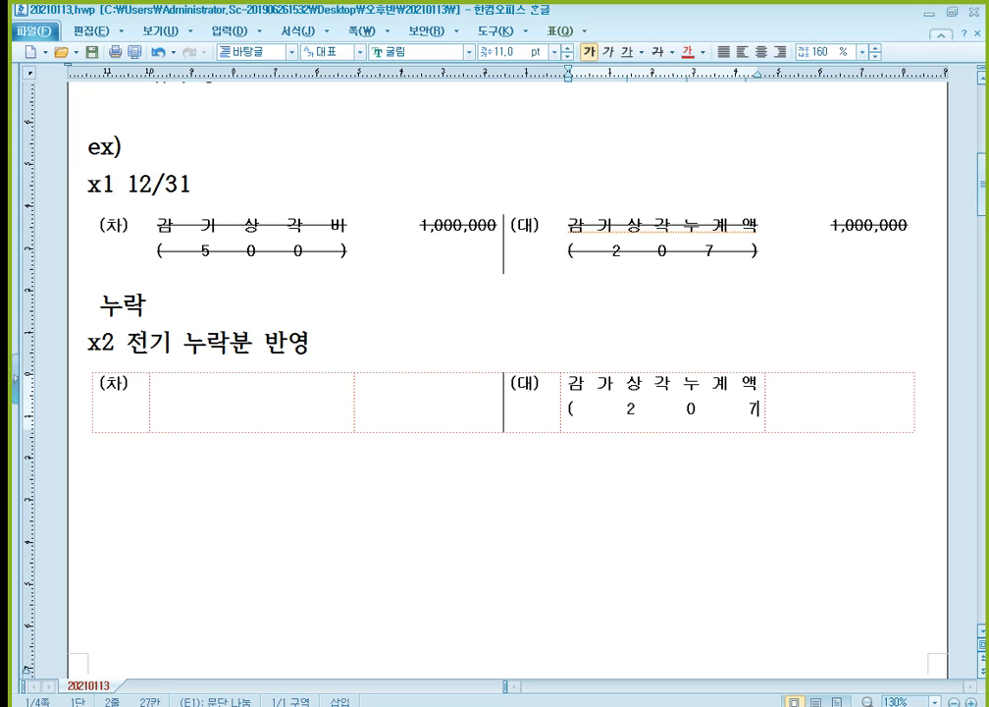
key(Tab)
text(1,000,000)
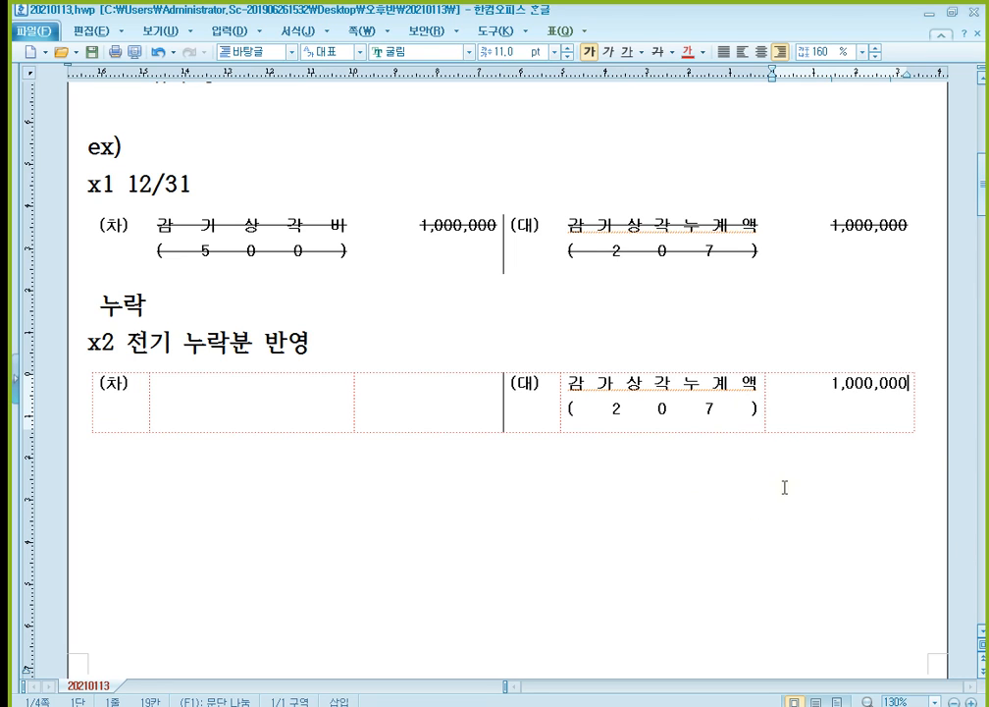
Fill the debit (차) side of the x2 table with the account 전기오류수정손실 and amount 1,000,000.
click(349, 426)
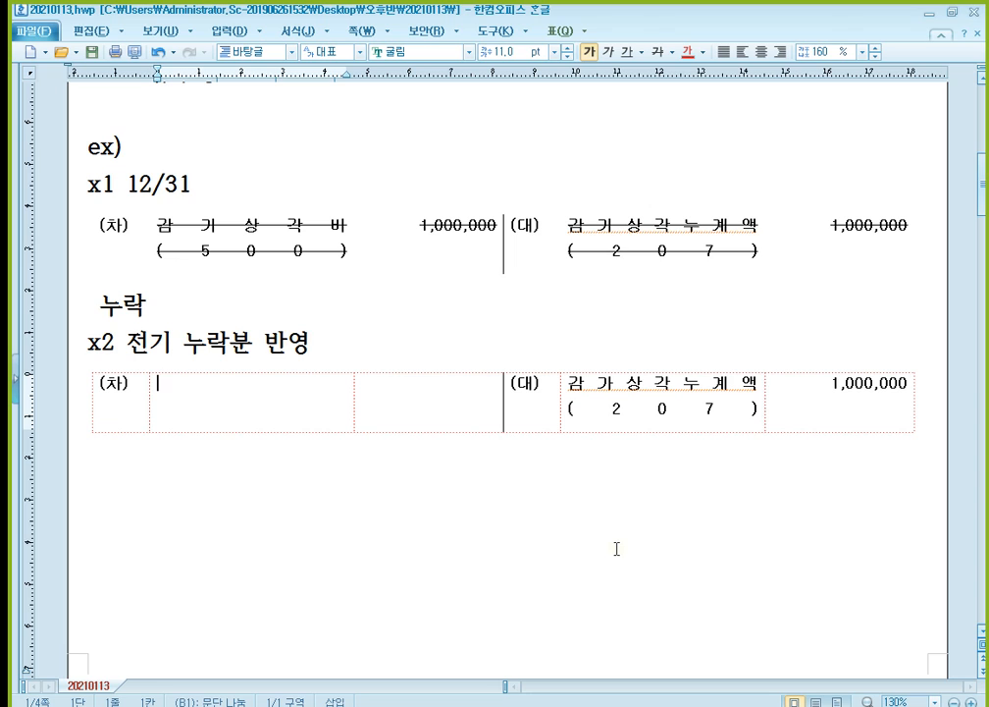
text(전기오류수)
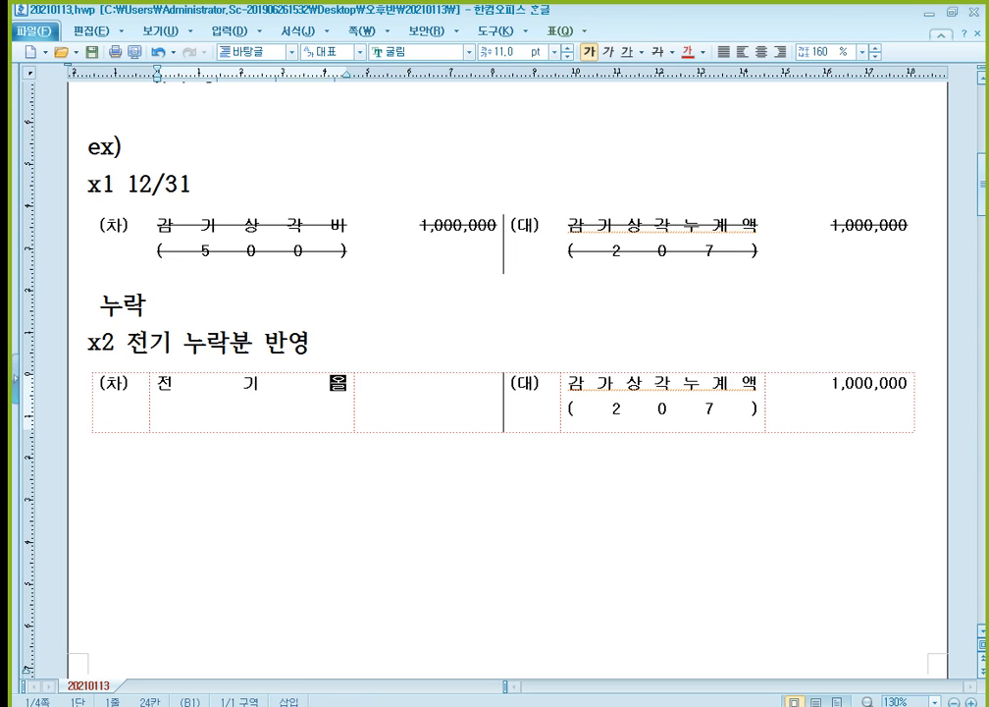
text(정손실)
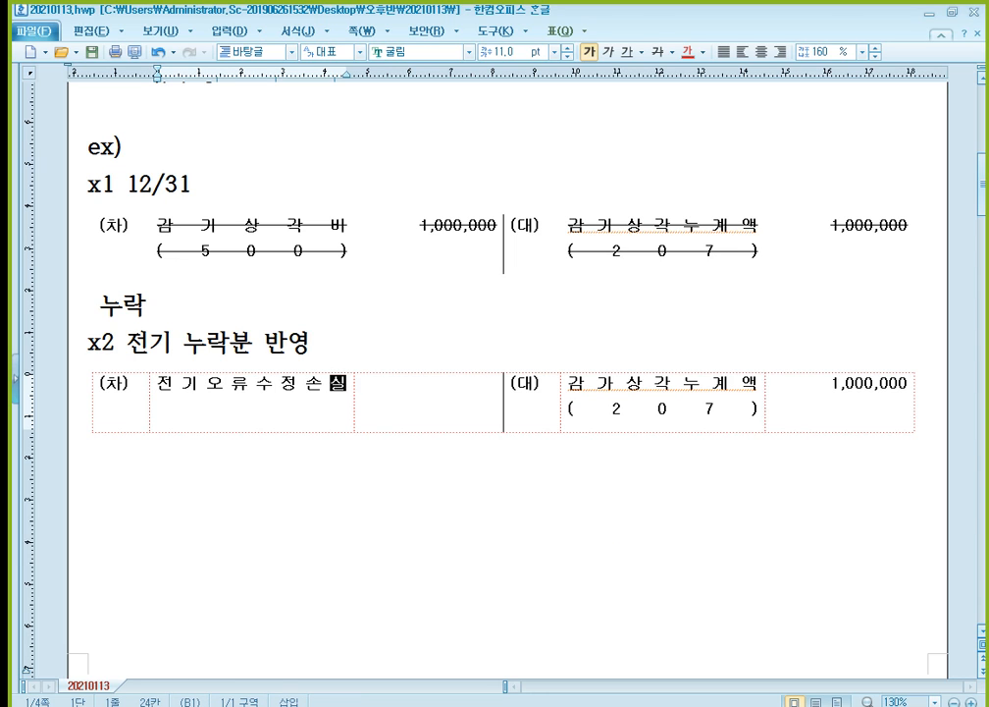
key(Tab)
text(1,00)
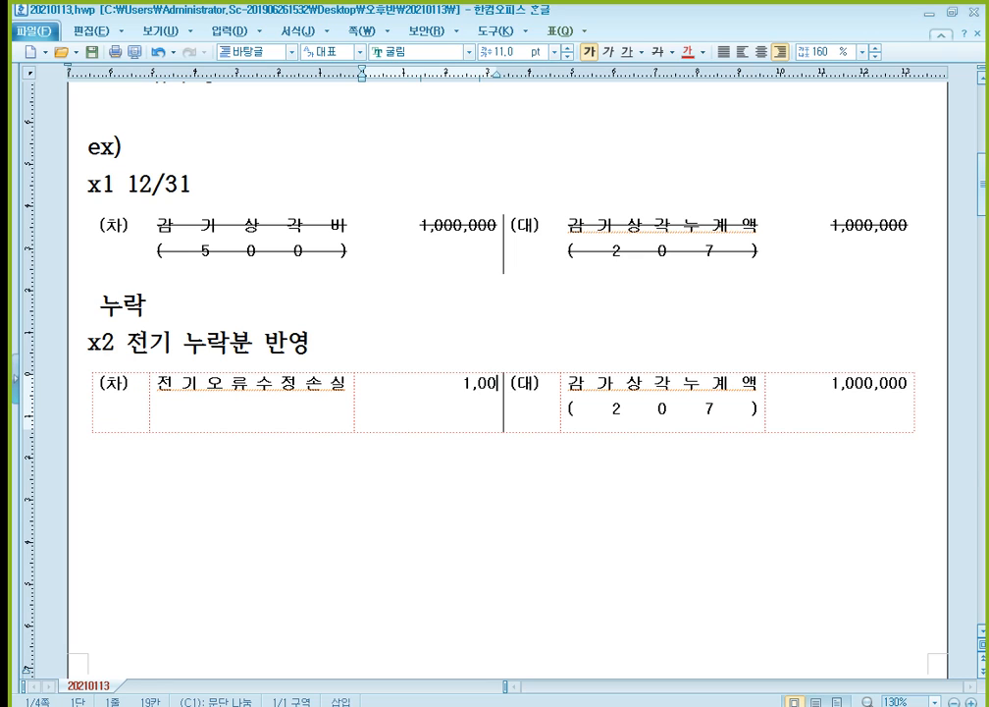
text(0,000)
Add the account code (300.900) on a new line under 전기오류수정손실 in the x2 table.
click(344, 413)
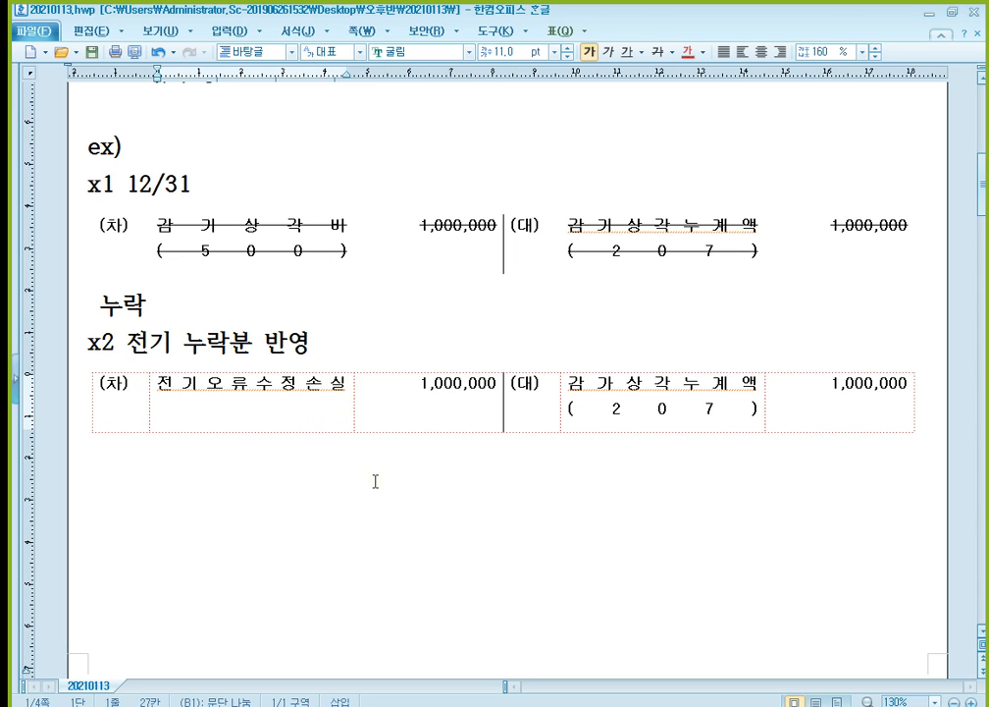
key(Return)
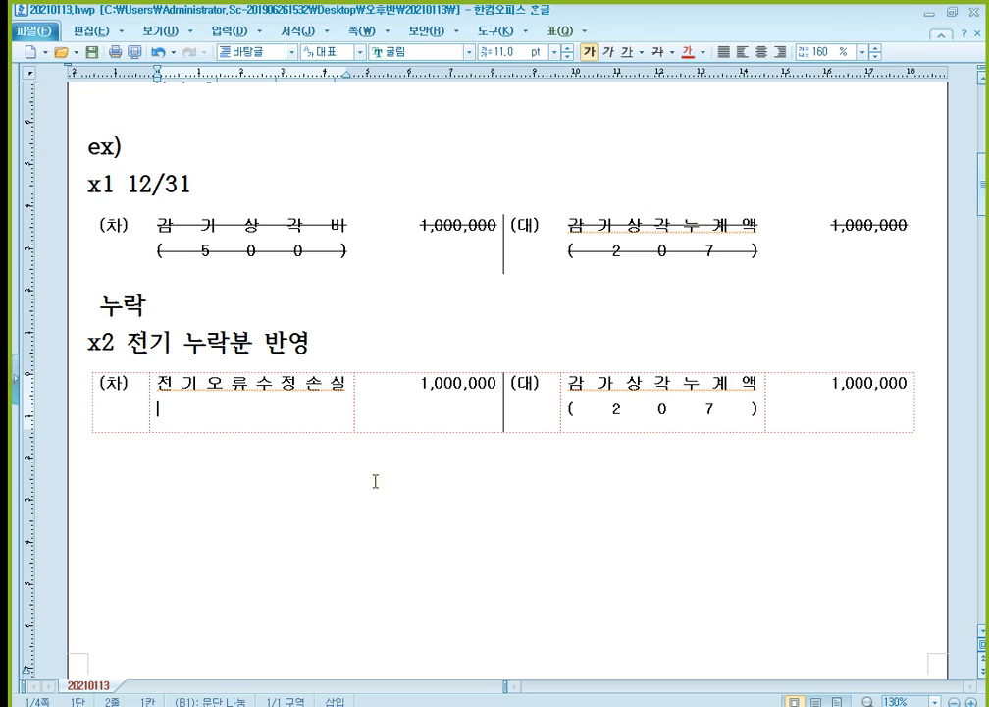
text((       3       0       0 )
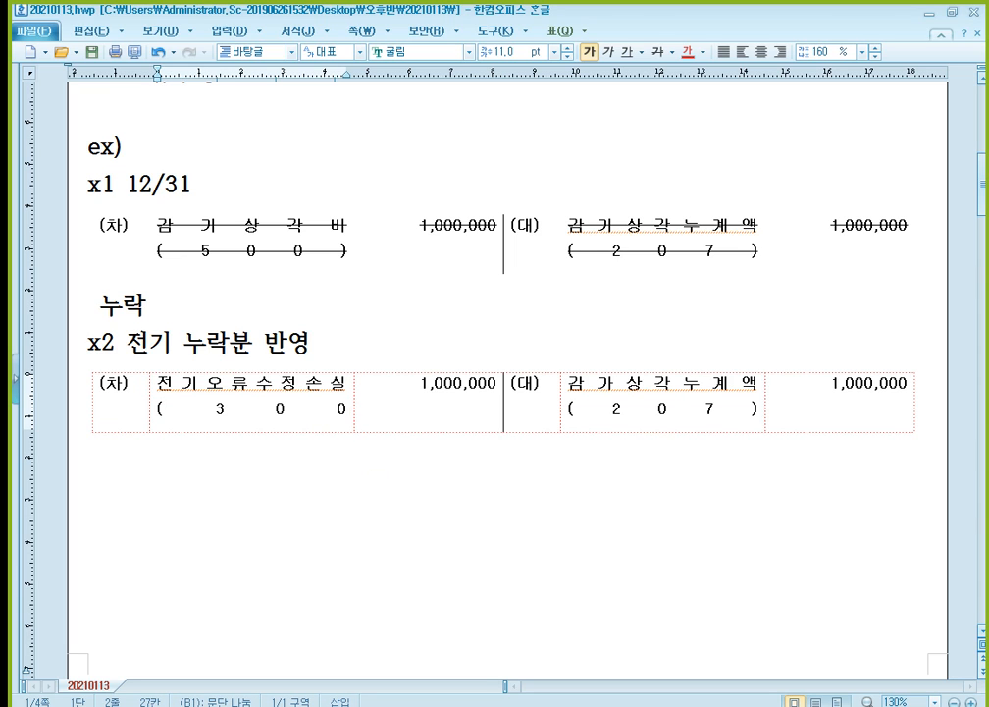
text(.900))
Write the note "- 중대한 오류 O : 300번대 이익잉여금" below the x2 journal-entry table.
click(375, 481)
text(-)
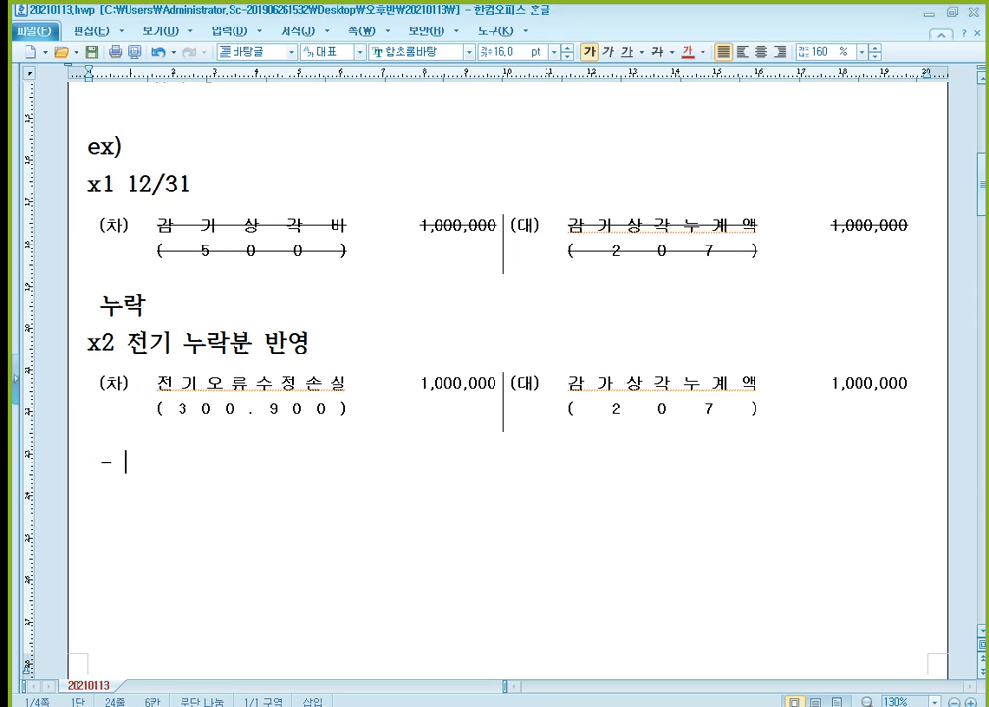
text(중대한 읍)
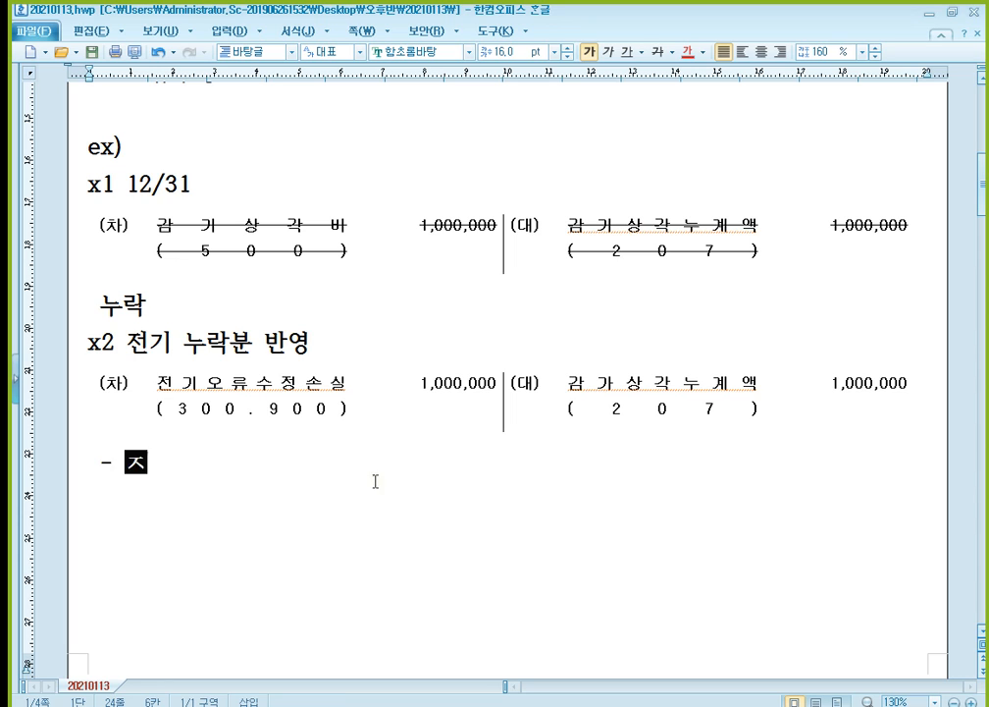
text(류)
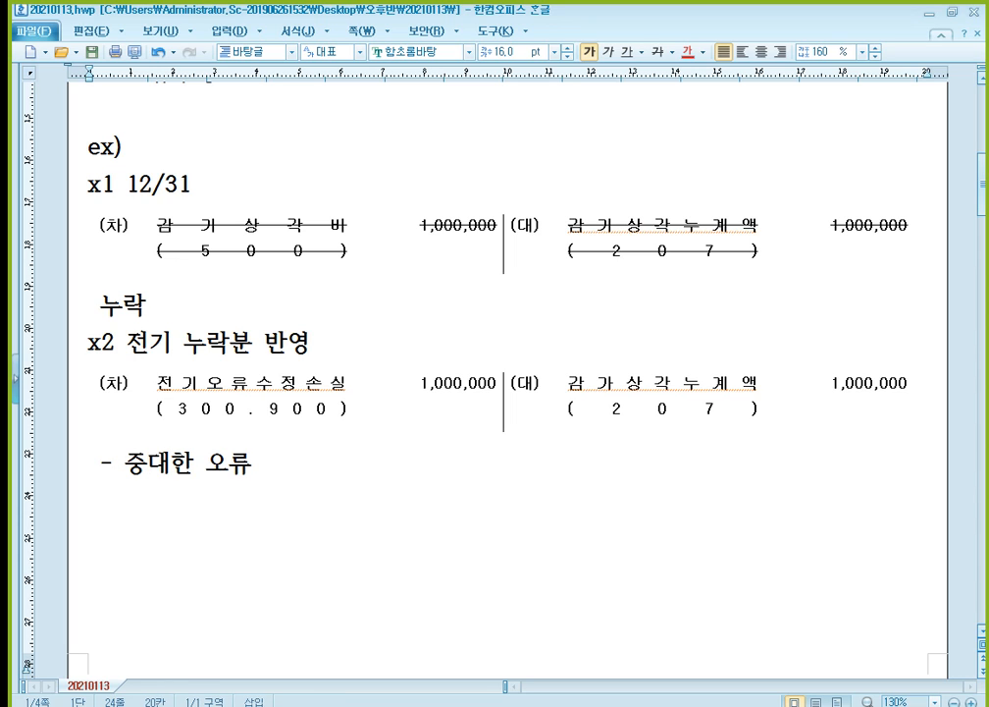
text( O : 300qjs)
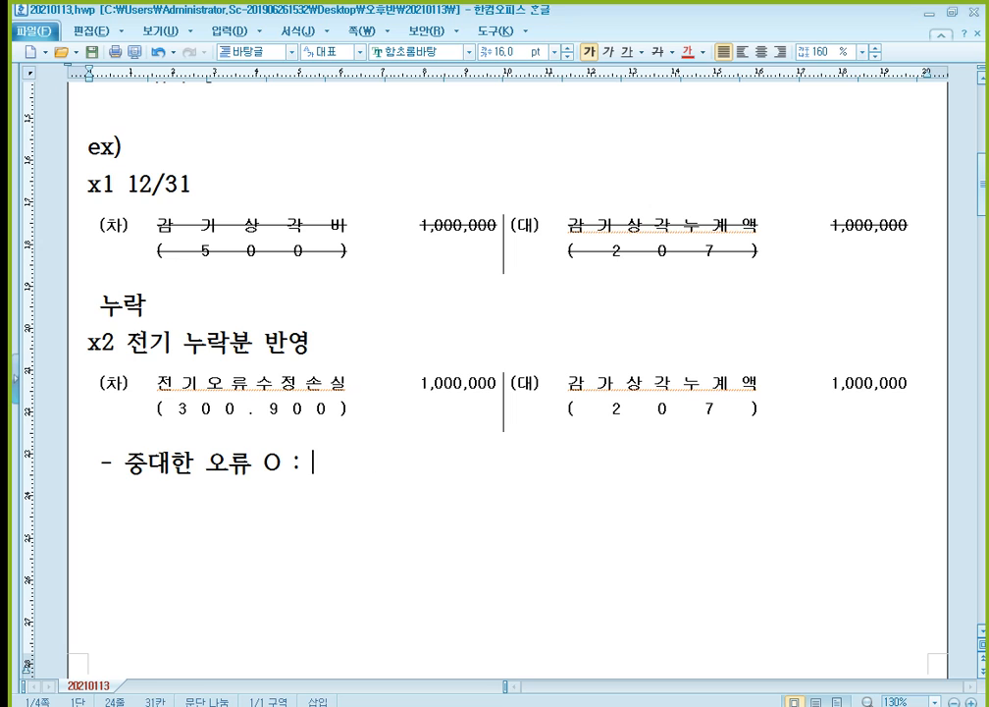
key(BackSpace)
key(BackSpace)
key(BackSpace)
text(번)
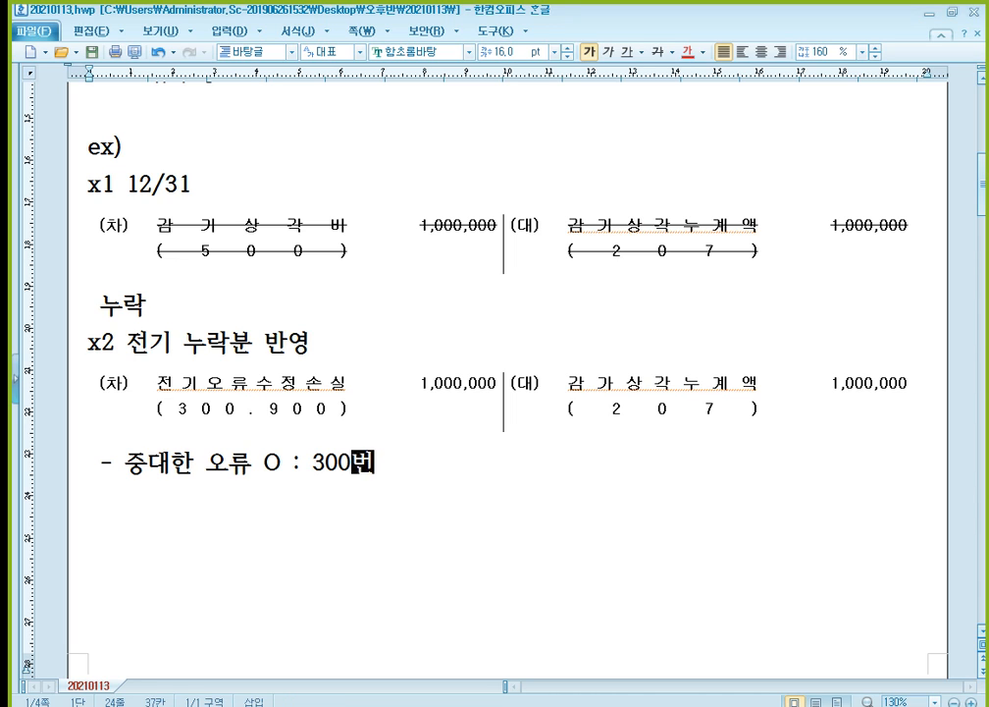
text(대 이익)
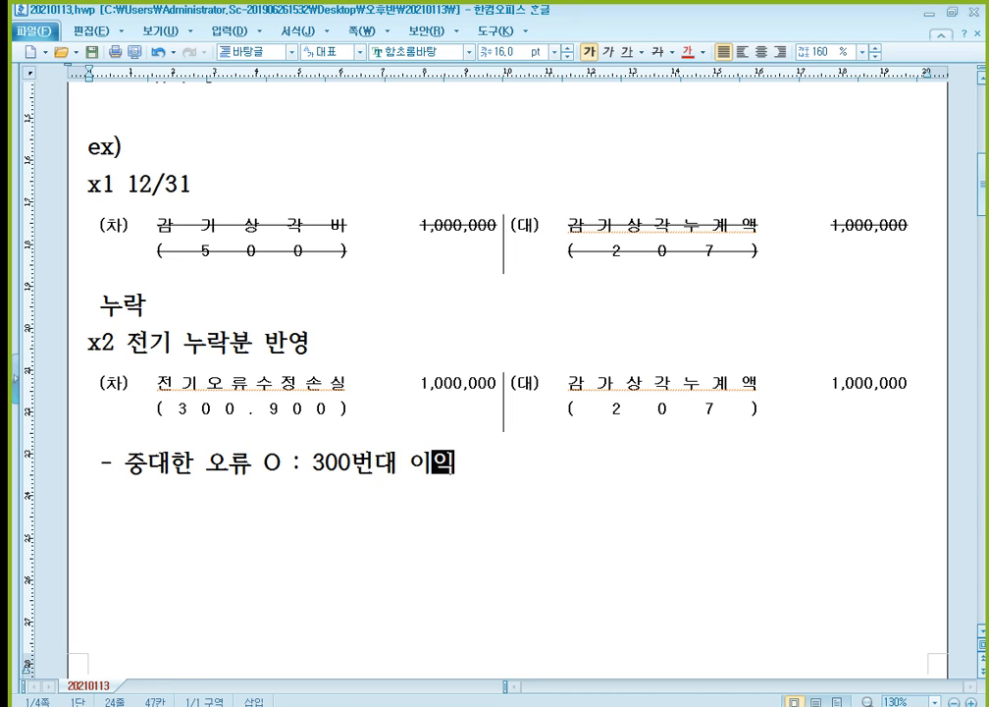
text(잉여ㄱㅡㅁ)
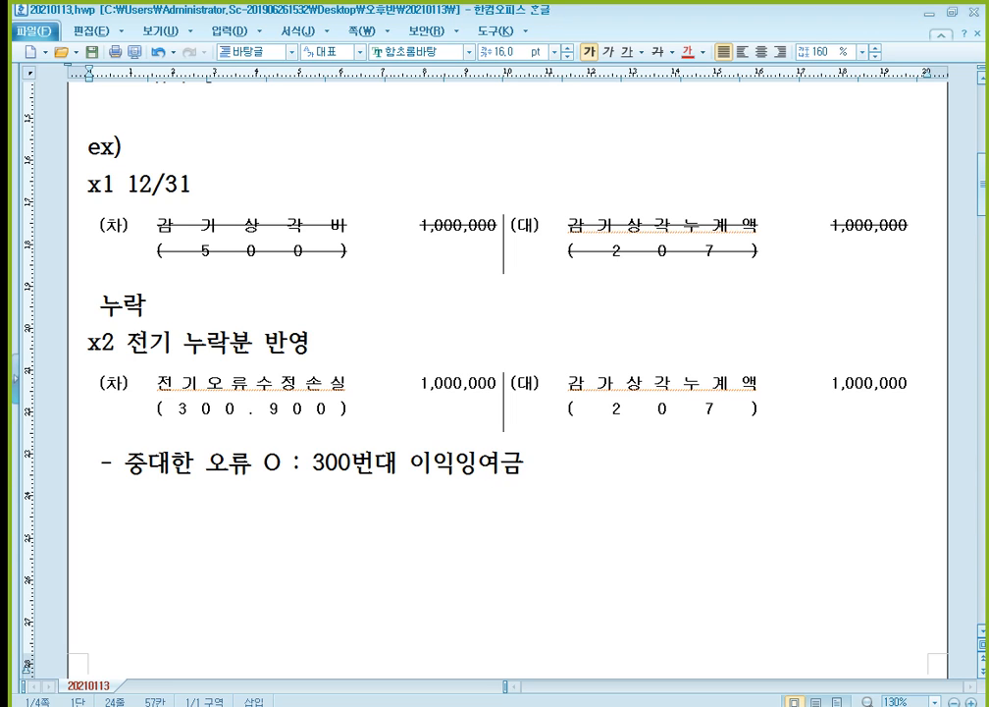
Add a second note line reading "- 중대한 오류 X : 900번대 영업외수익,비용".
key(Return)
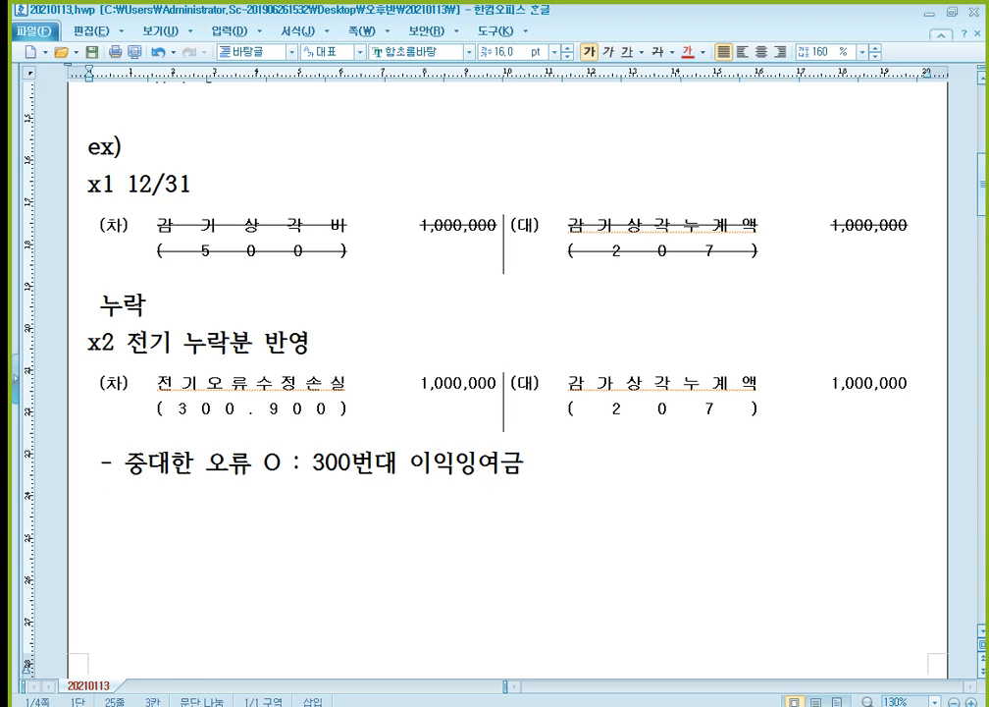
text(- 중대한 오)
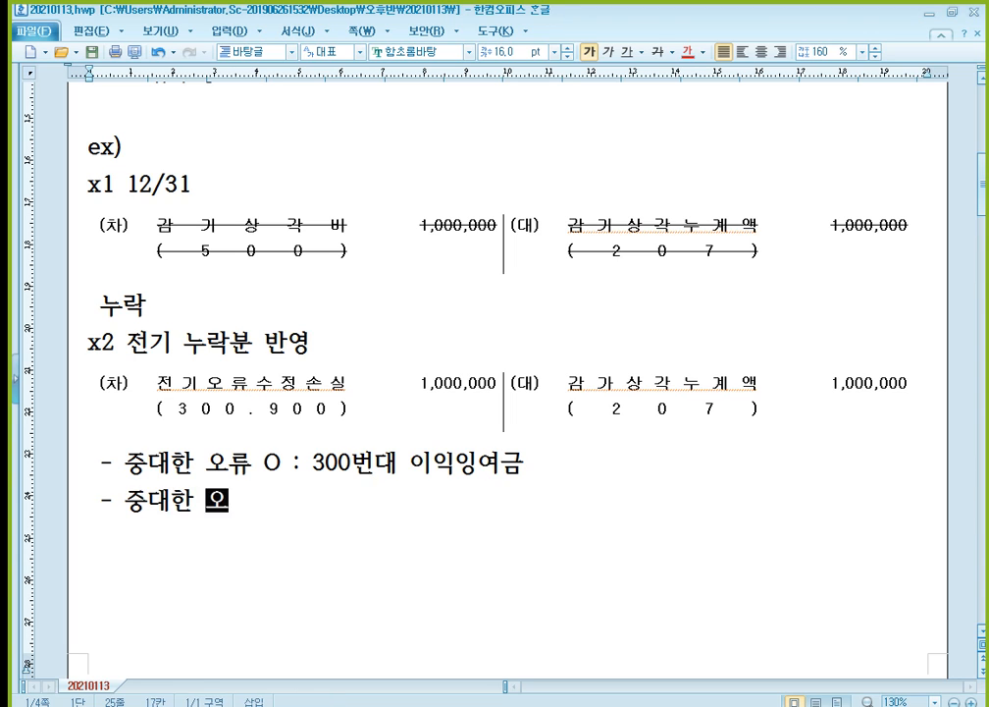
text(류 X)
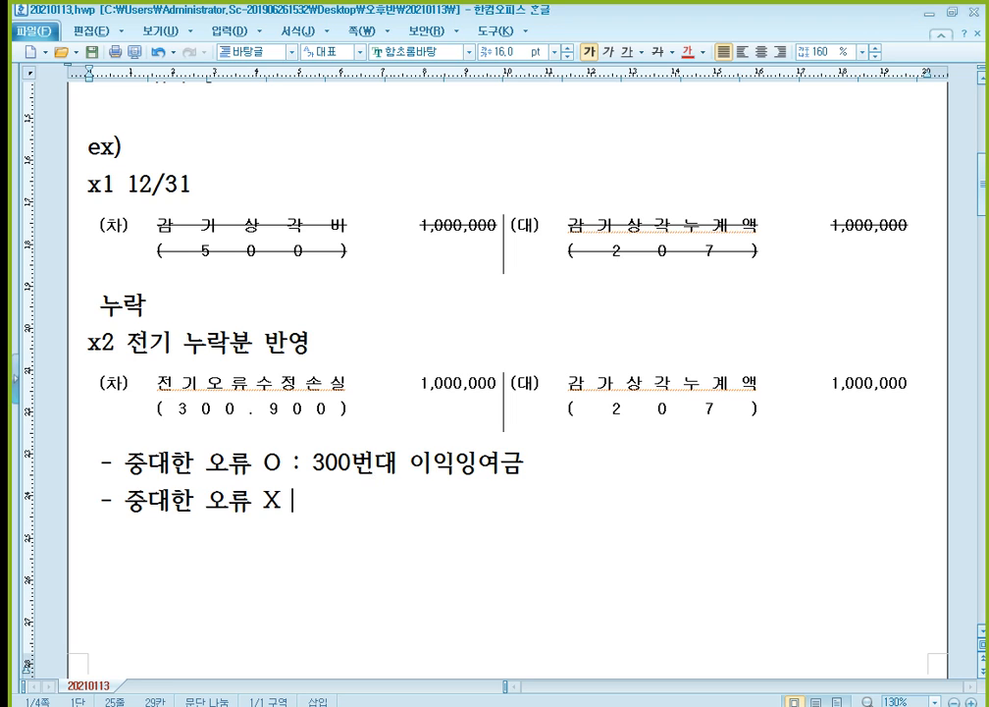
text( : 900번대 영업외)
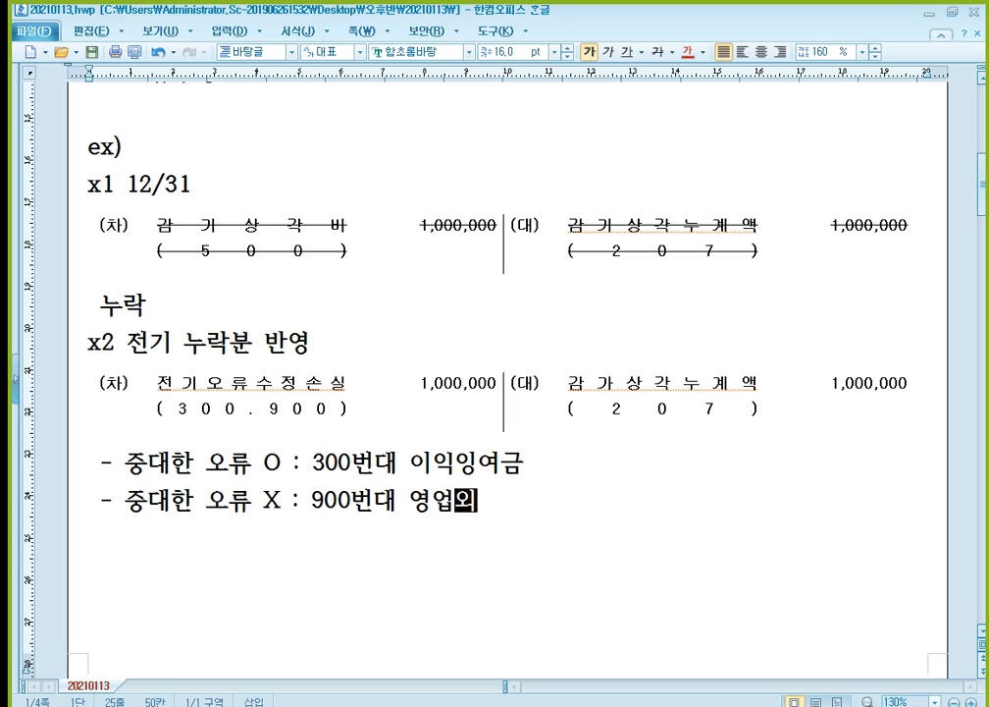
text(수익,비용)
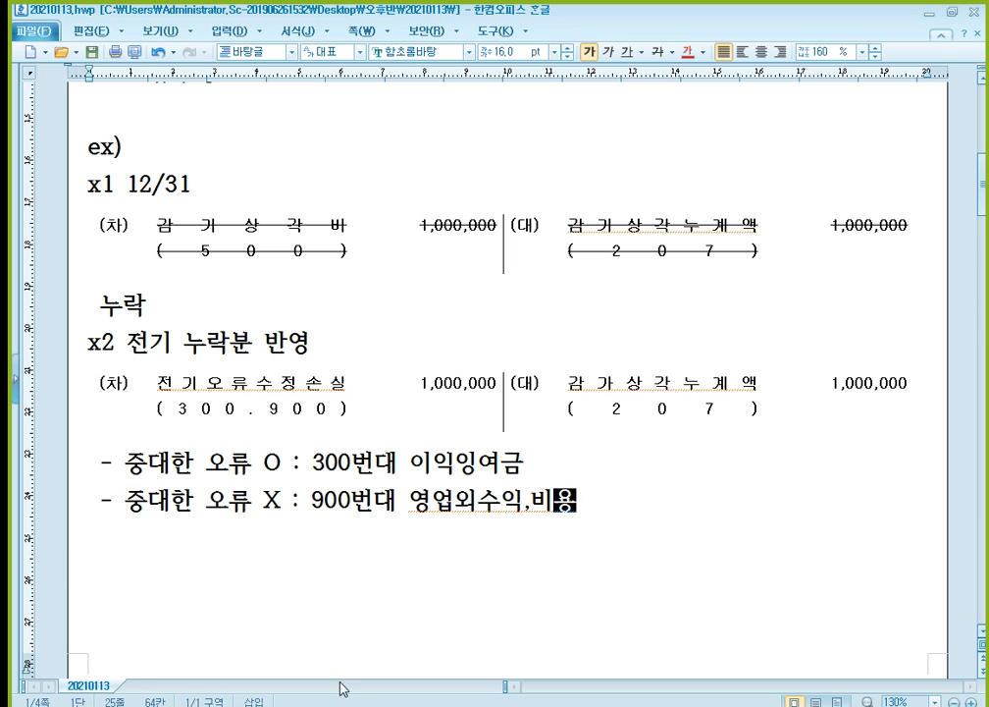
Switch to KcLep and open 일반전표입력 for January 18, 2020.
key(alt+Tab)
click(164, 138)
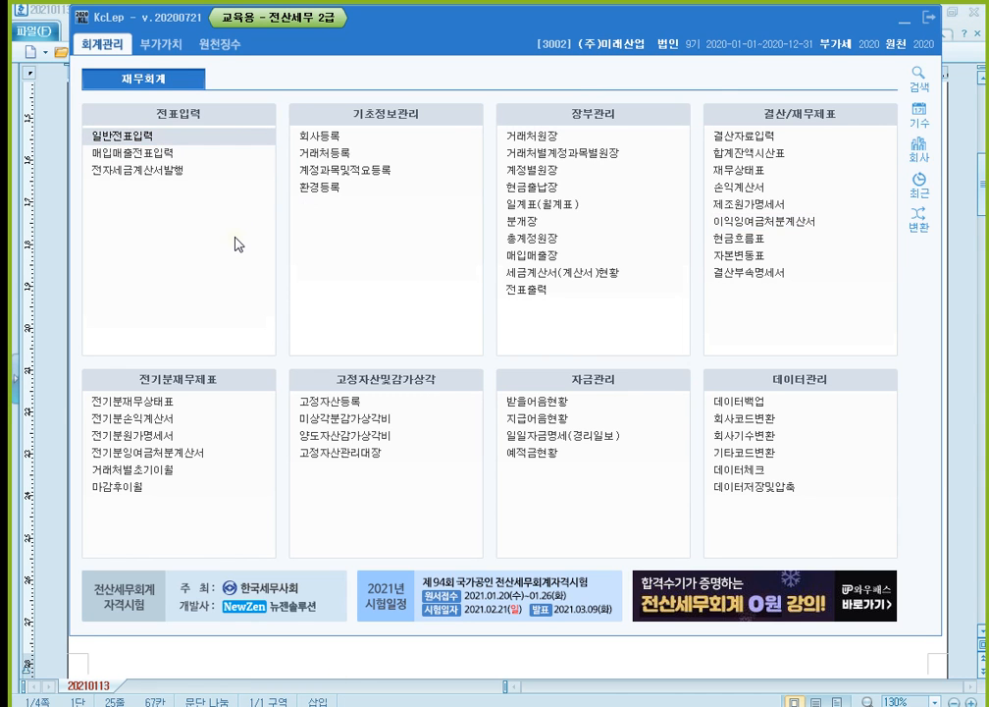
text(01)
key(Return)
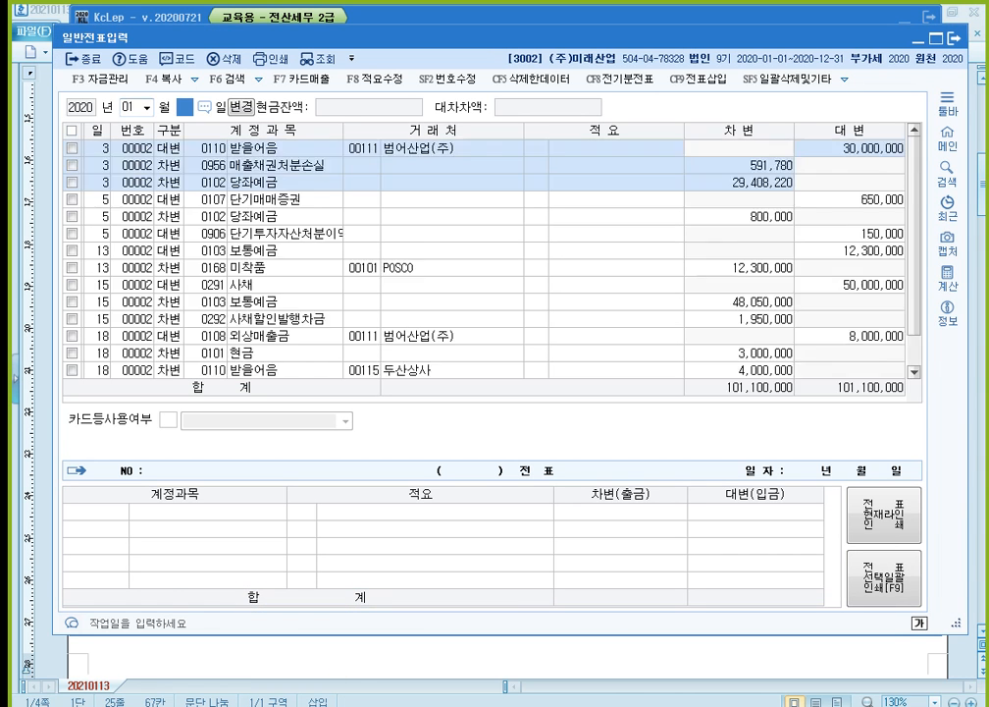
text(18)
key(Return)
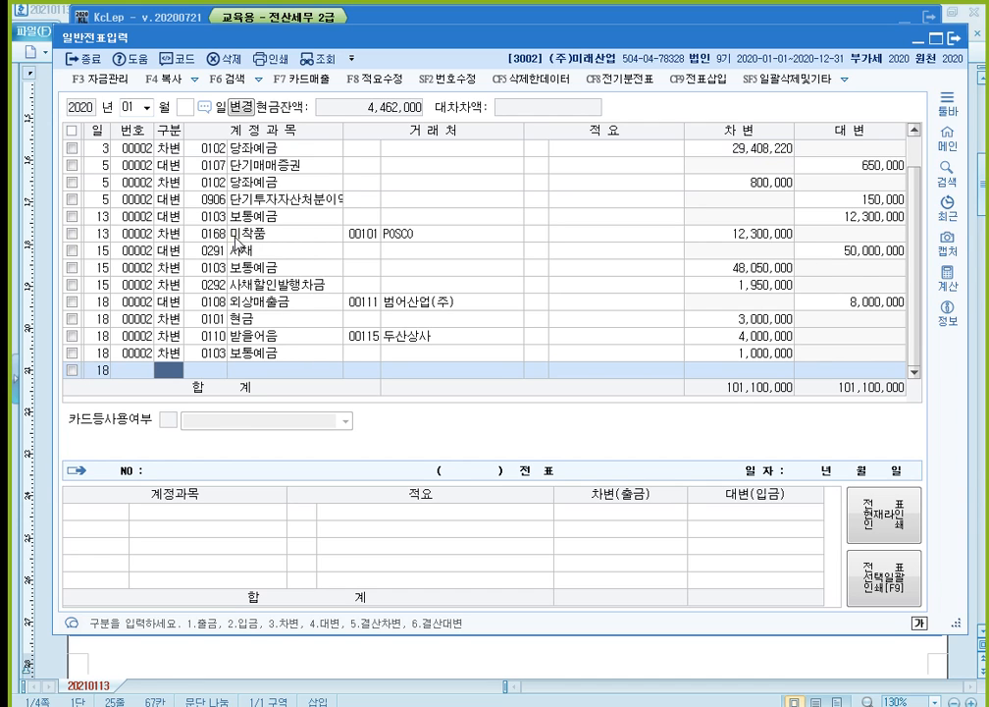
Start a debit (차변) line on the 18th and look up account codes matching "전기".
text(3)
key(Return)
text(전기)
key(Return)
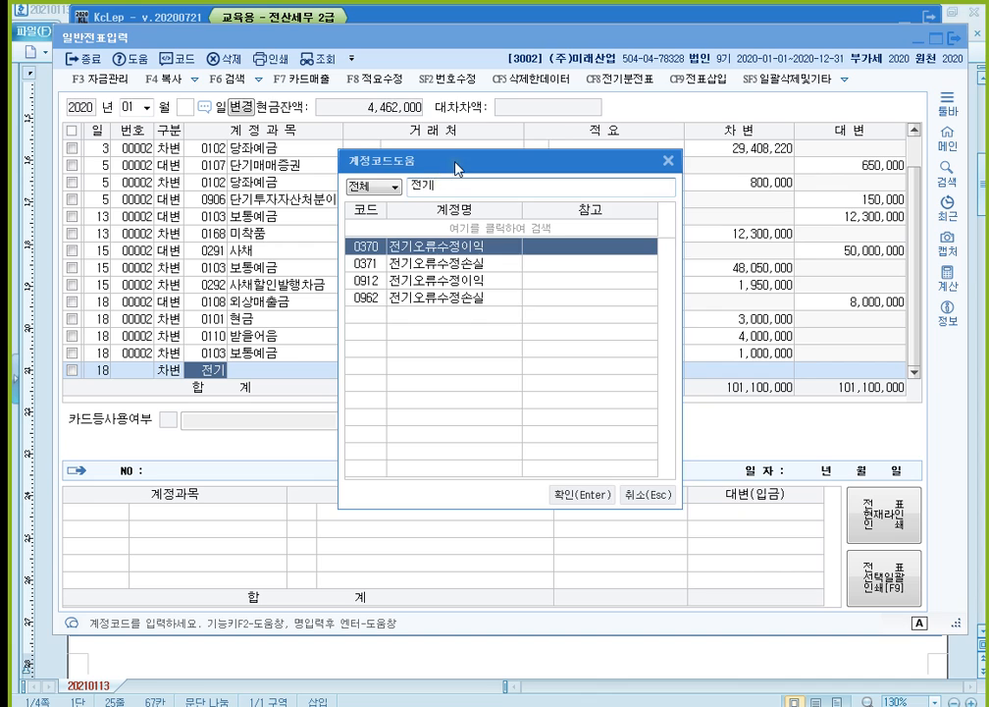
Compare the 300-range and 900-range 전기오류수정 gain and loss accounts, cancel the code lookup, and return to the notes document.
drag(454, 161, 439, 104)
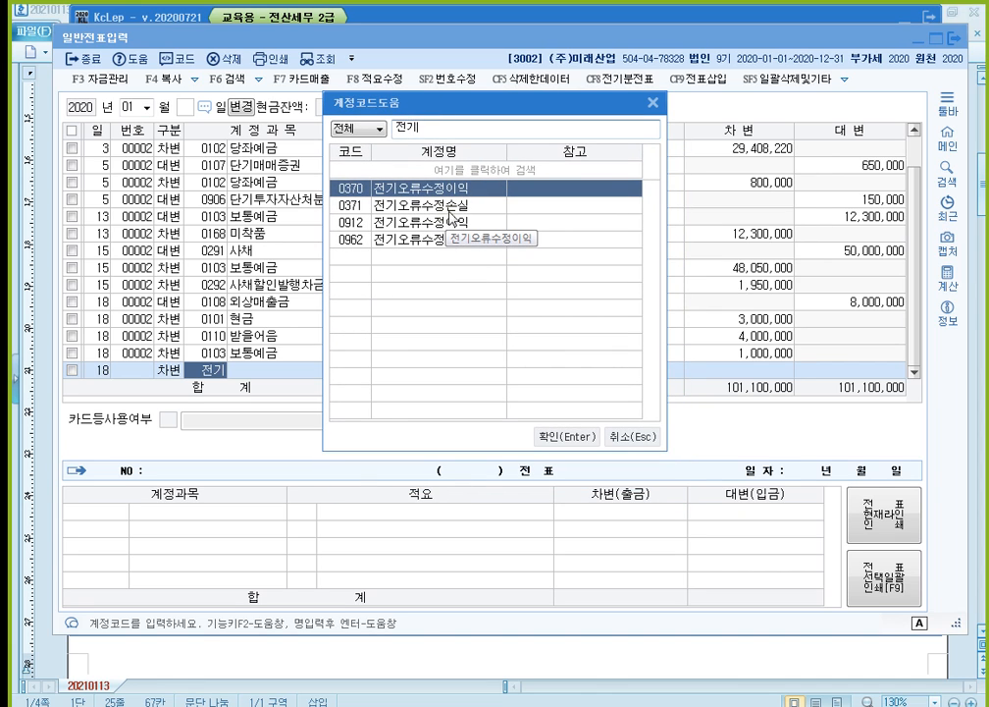
click(487, 221)
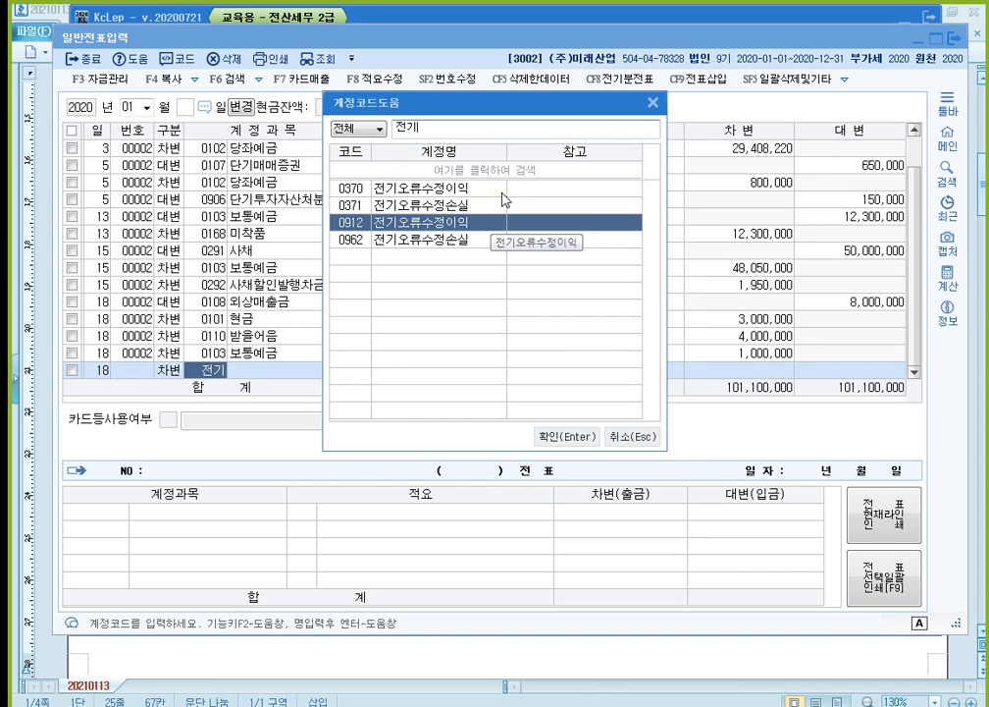
click(503, 190)
click(501, 220)
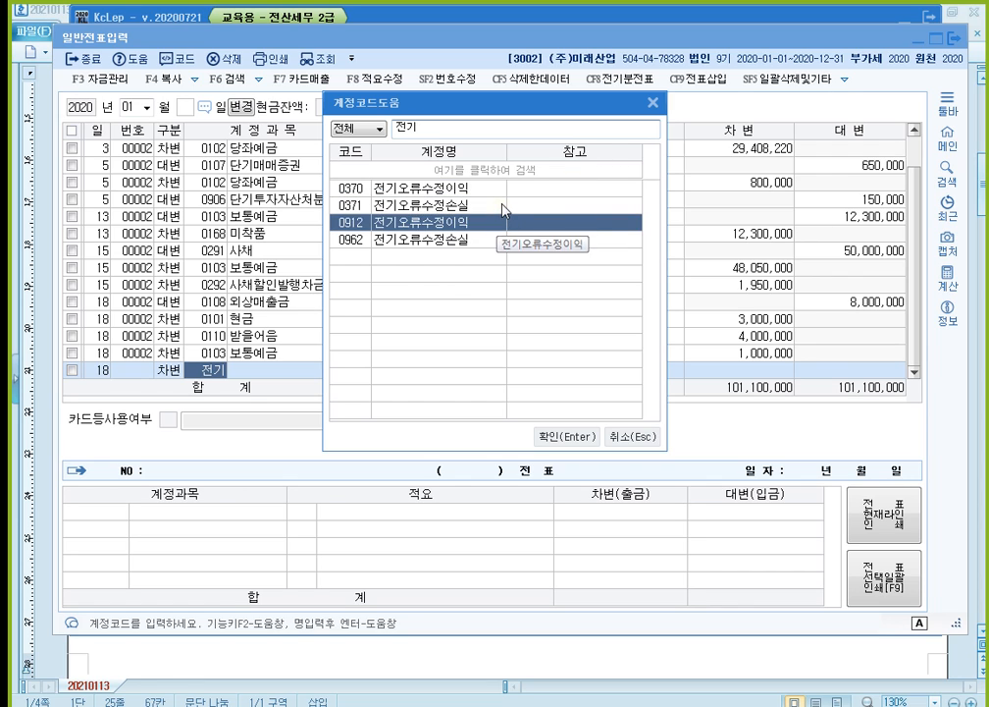
click(504, 207)
click(495, 246)
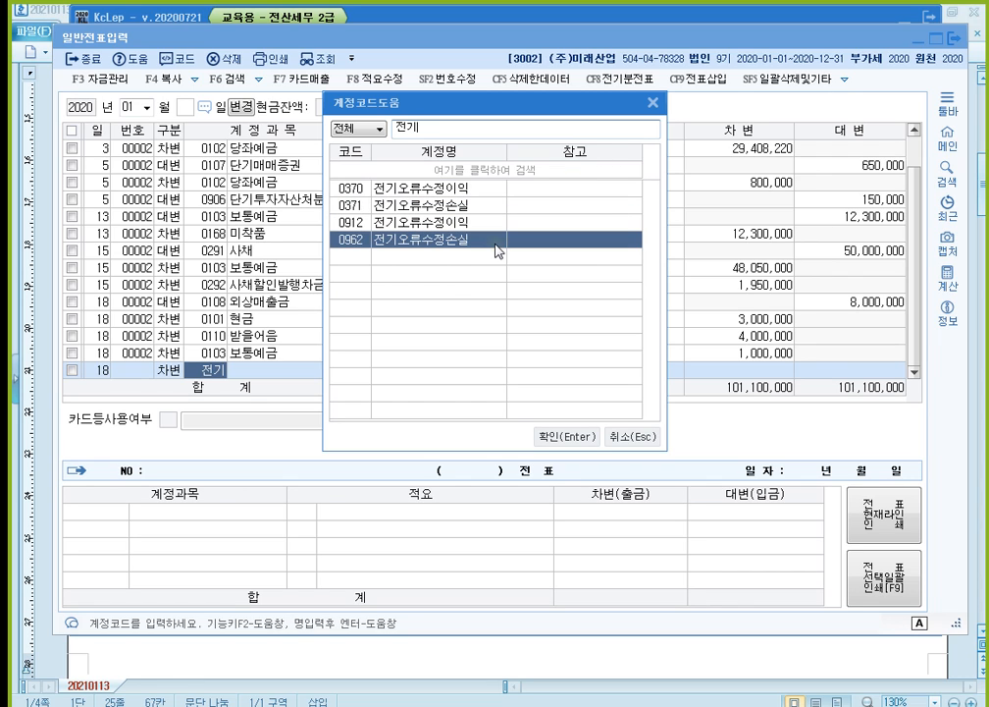
click(640, 439)
click(641, 654)
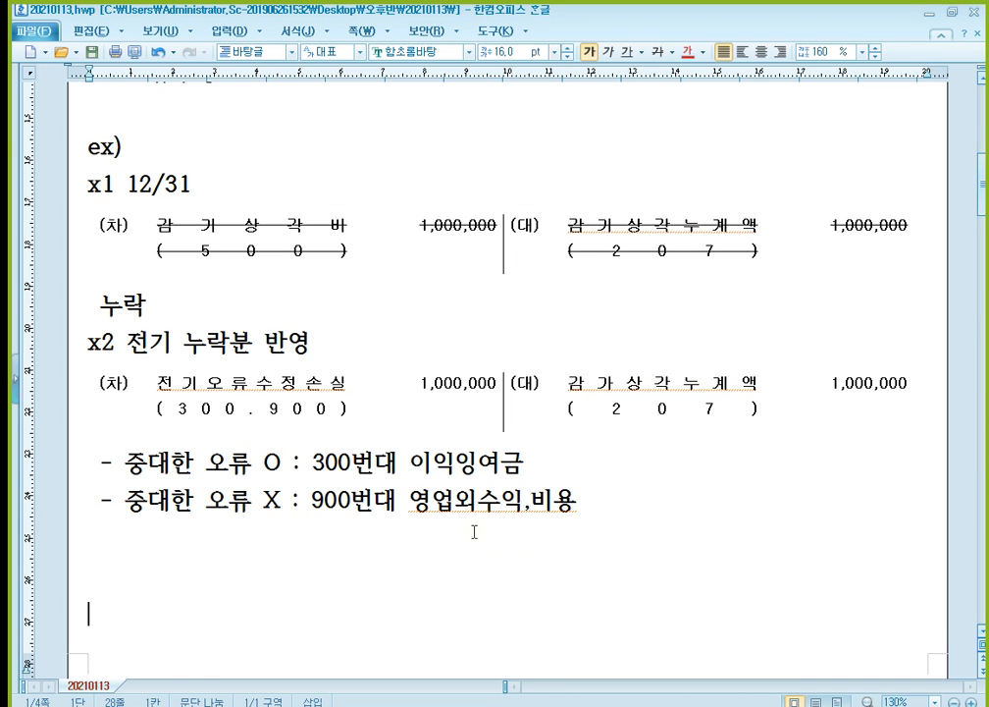
Review the x2 debit account code alongside the two 중대한 오류 notes below the entry.
scroll(418, 524, down, 1)
scroll(418, 524, down, 1)
click(228, 329)
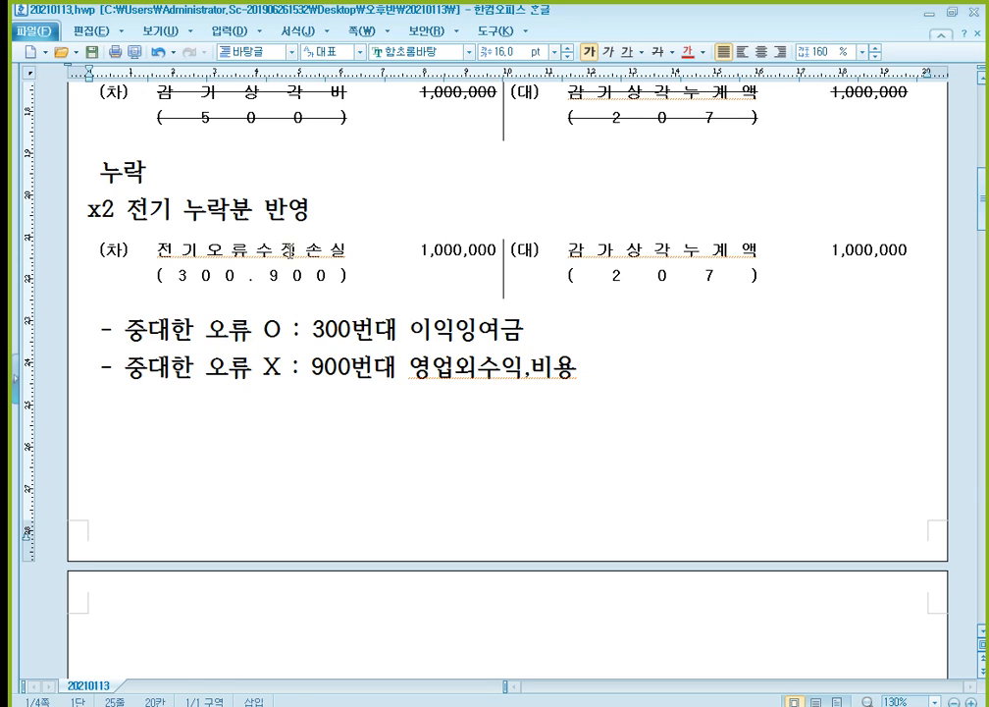
click(323, 277)
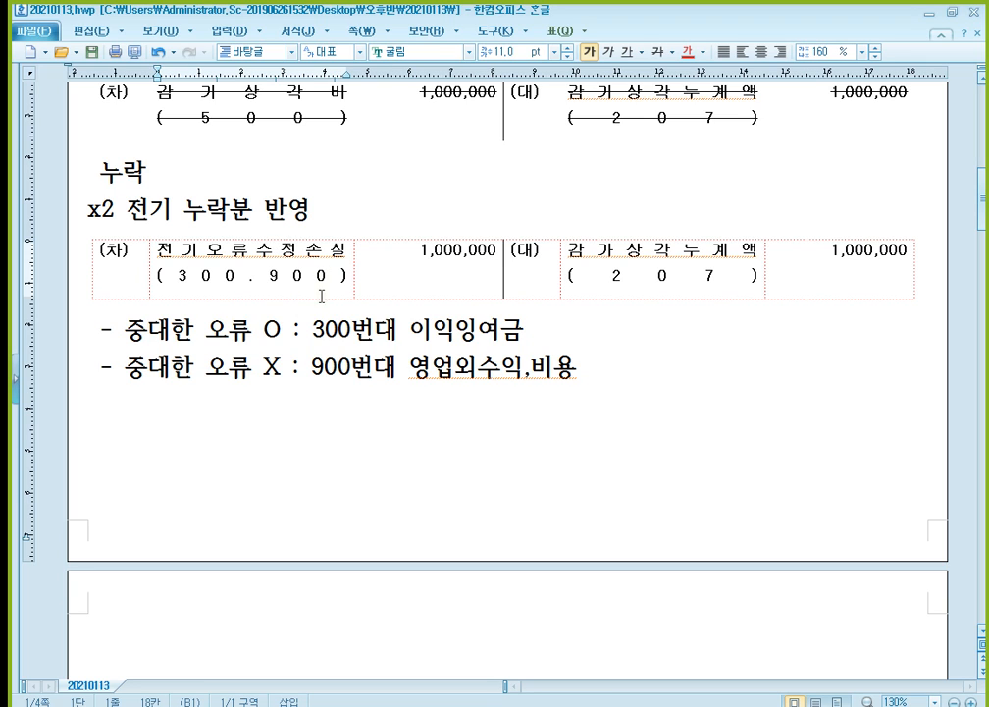
click(218, 339)
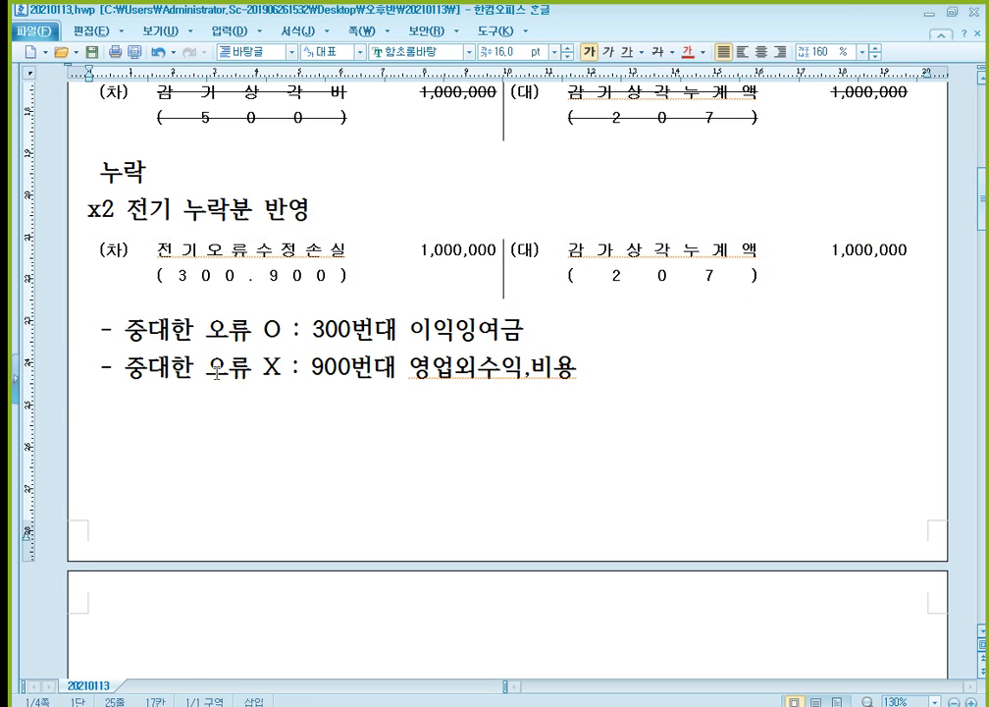
key(Down)
click(228, 334)
click(235, 366)
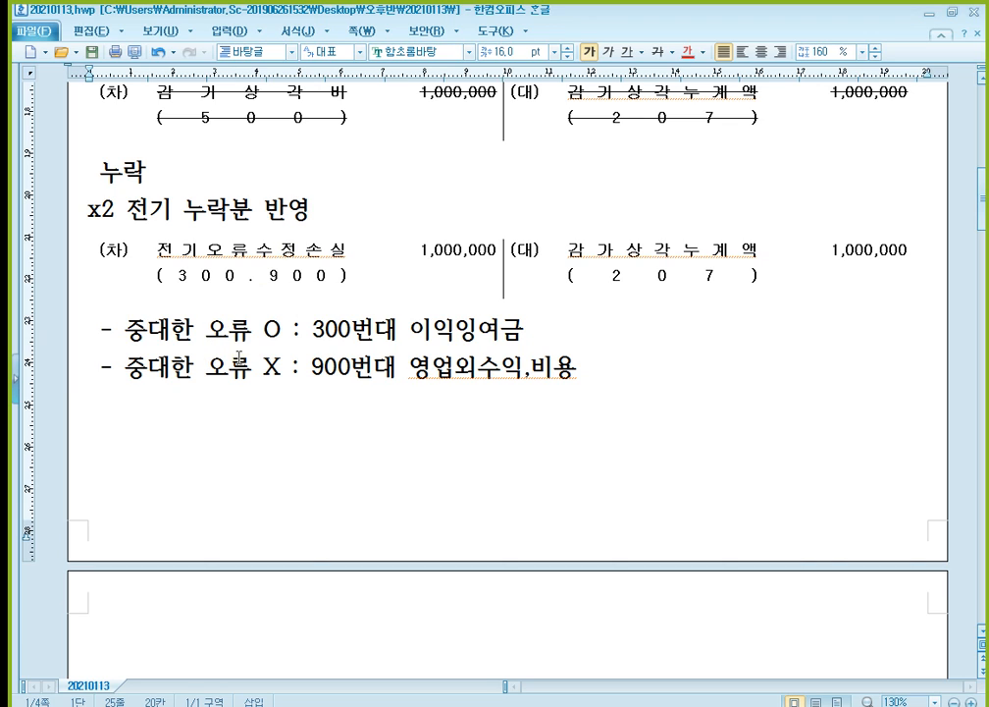